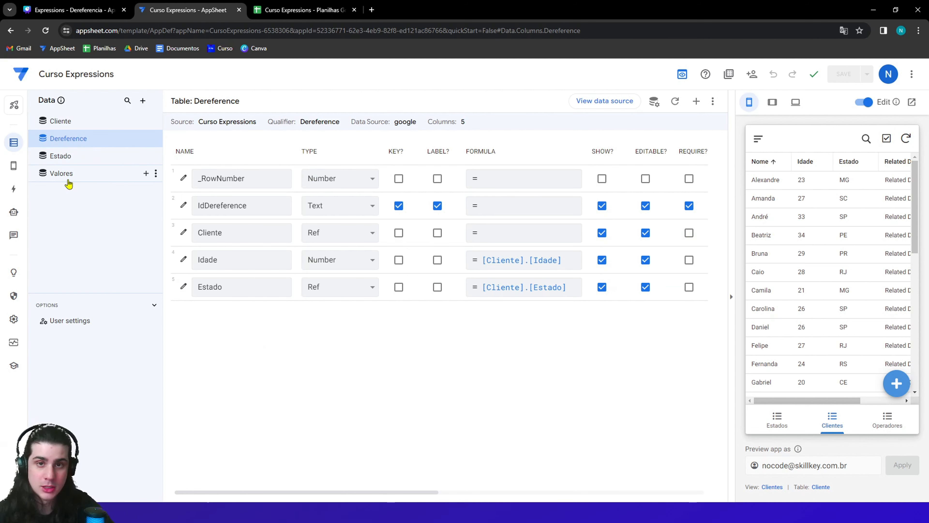
Step: Switch to the Google Sheets data source and review the Cliente, Estado, Valores and Dereference sheets' columns
{"action": "key", "text": "ctrl+Tab"}
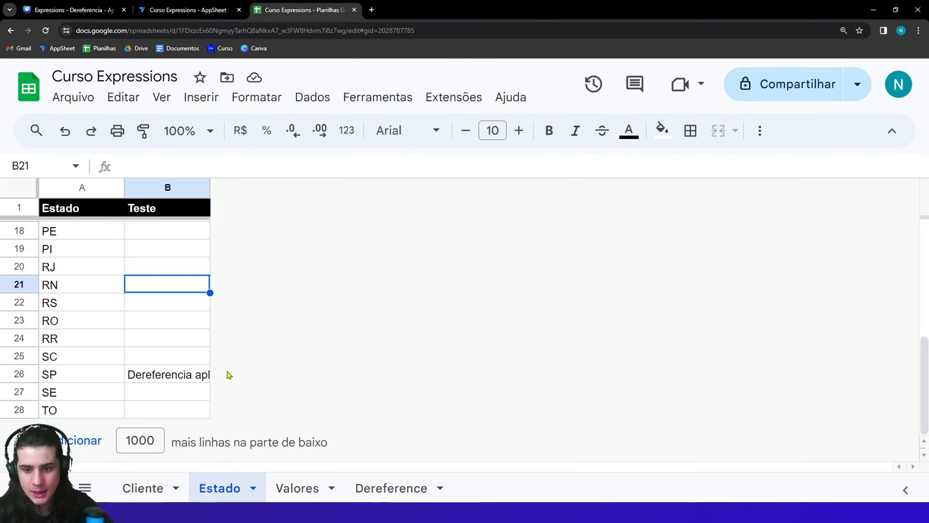
{"action": "left_click", "coordinate": [155, 481]}
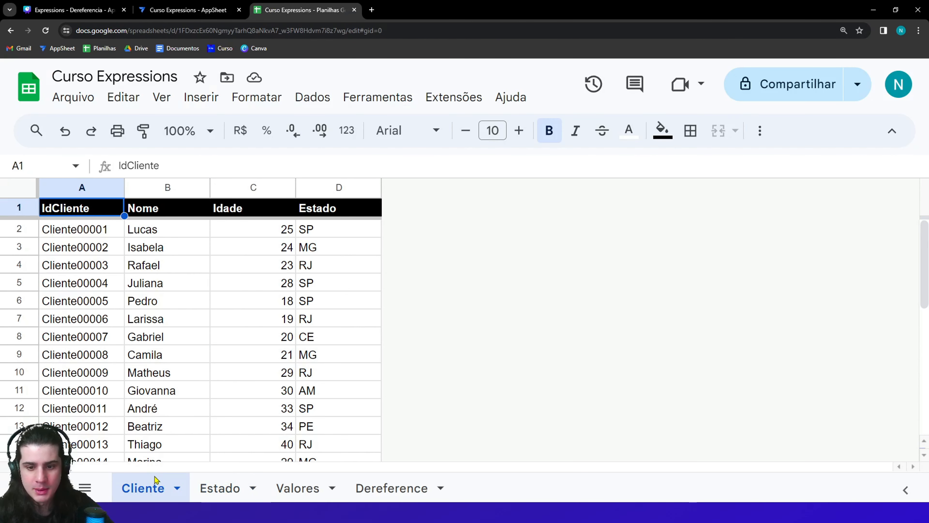
{"action": "left_click", "coordinate": [236, 485]}
{"action": "left_click", "coordinate": [289, 487]}
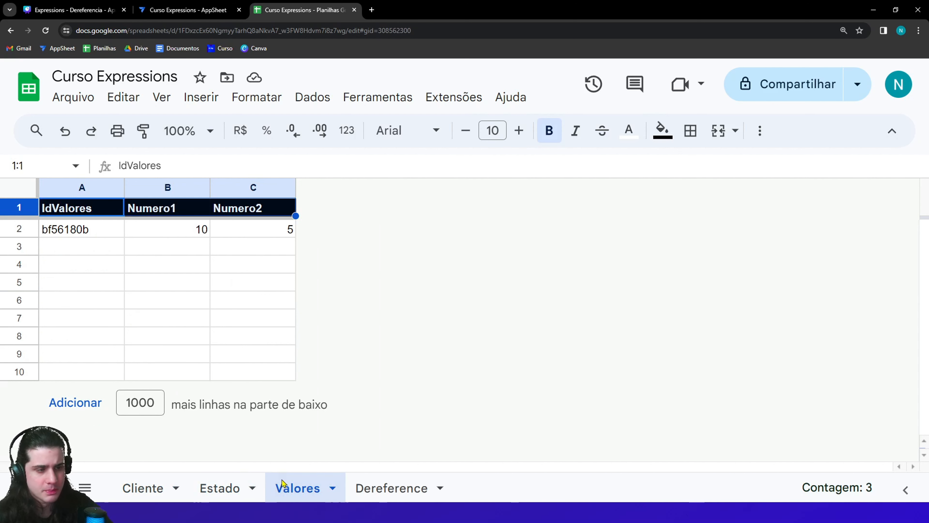
{"action": "left_click_drag", "start_coordinate": [183, 235], "coordinate": [230, 233]}
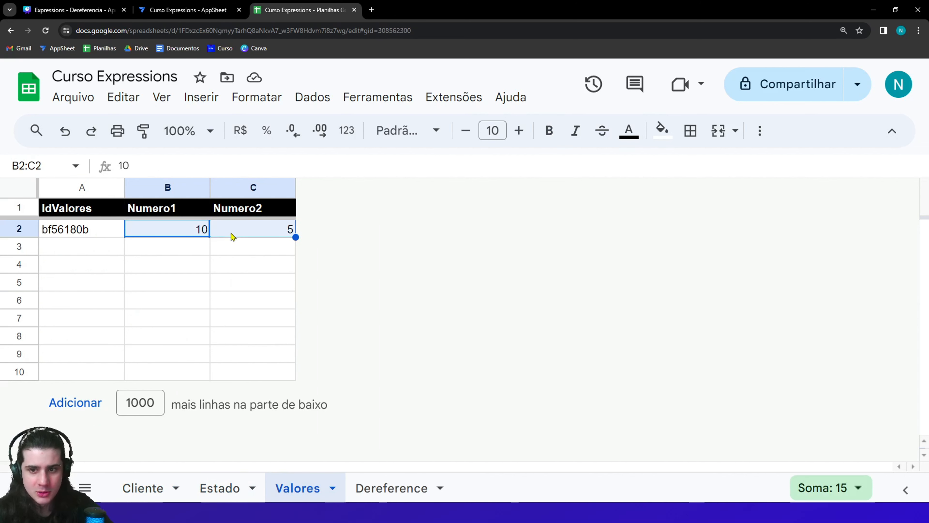
{"action": "left_click", "coordinate": [370, 483]}
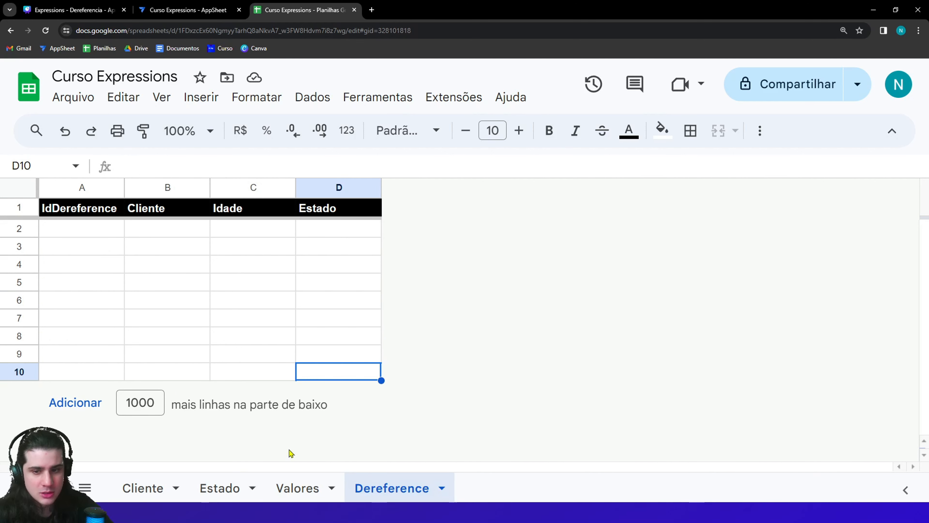
{"action": "left_click_drag", "start_coordinate": [110, 247], "coordinate": [278, 264]}
{"action": "left_click", "coordinate": [306, 264]}
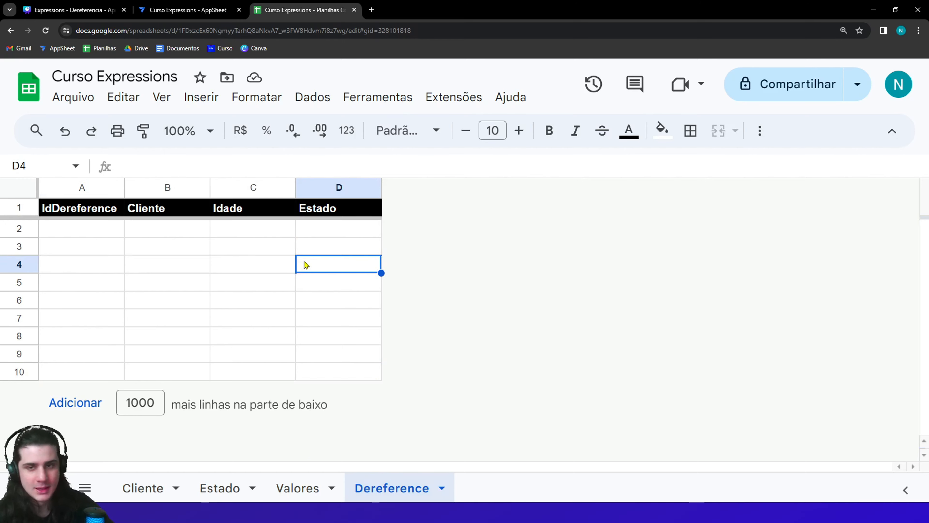
Step: Return to the AppSheet editor and turn off Label, Show and Search for the IdDereference column
{"action": "left_click", "coordinate": [188, 10]}
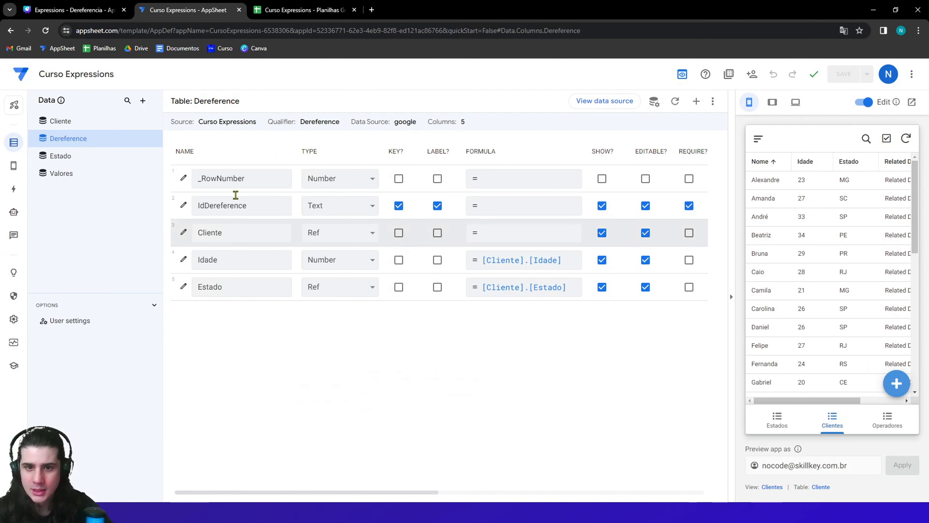
{"action": "left_click", "coordinate": [729, 171]}
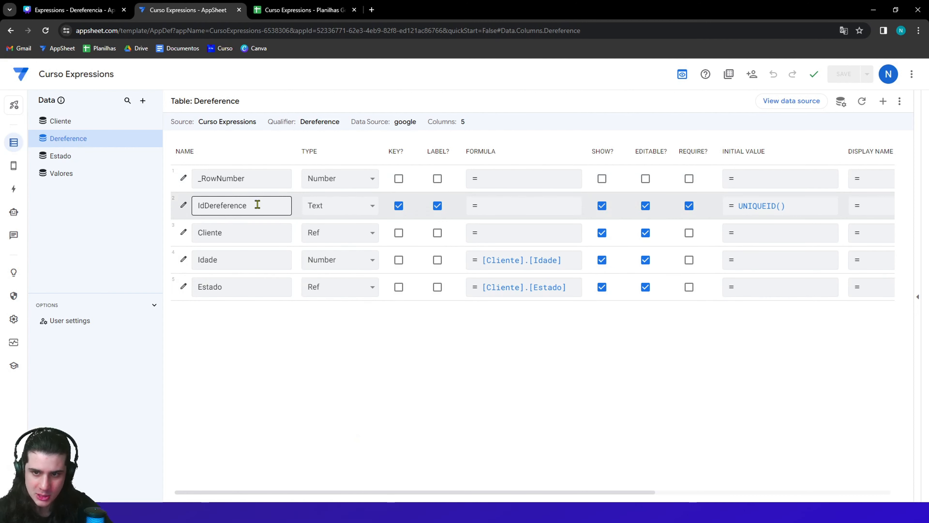
{"action": "left_click_drag", "start_coordinate": [211, 207], "coordinate": [248, 207]}
{"action": "left_click", "coordinate": [249, 208]}
{"action": "left_click", "coordinate": [437, 206]}
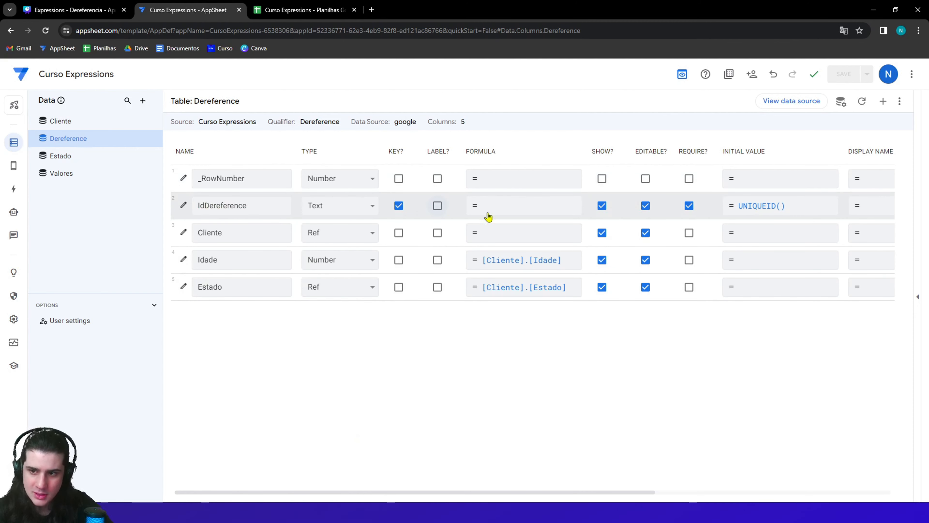
{"action": "left_click", "coordinate": [602, 206]}
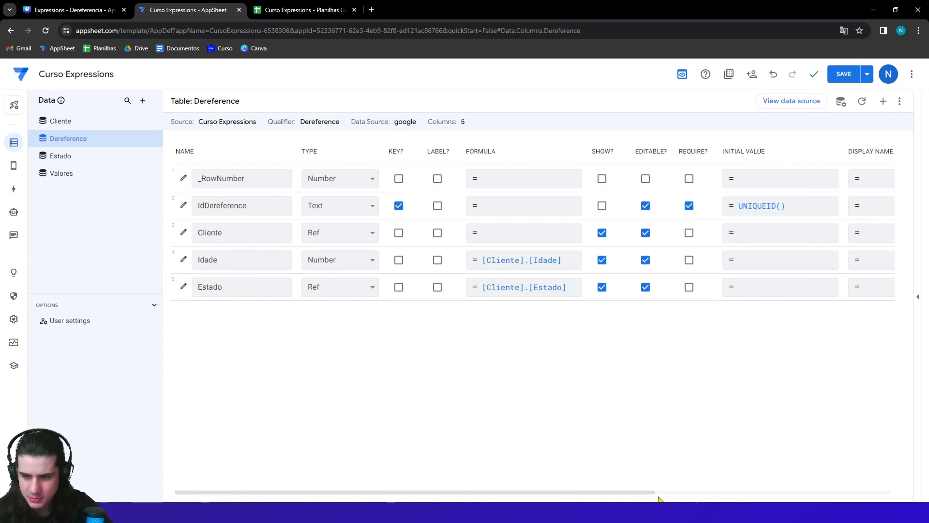
{"action": "left_click_drag", "start_coordinate": [652, 493], "coordinate": [851, 492]}
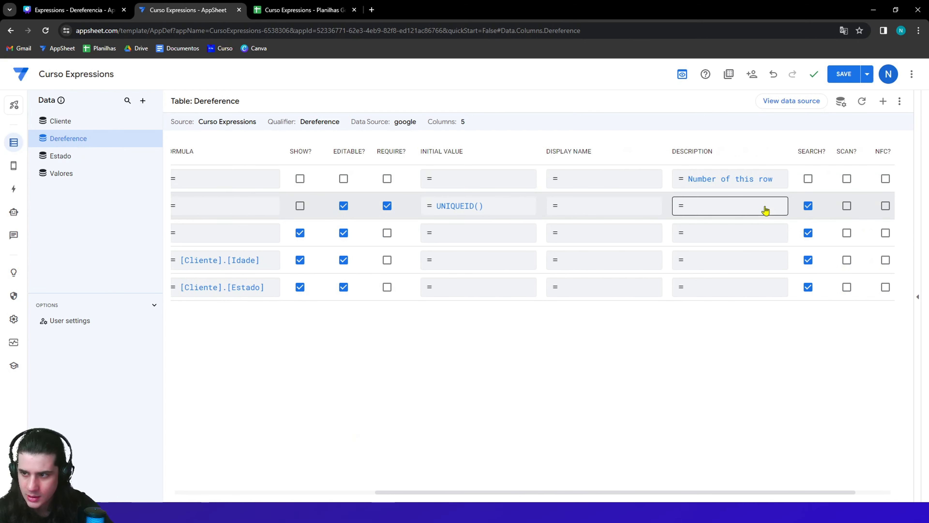
{"action": "left_click", "coordinate": [808, 207]}
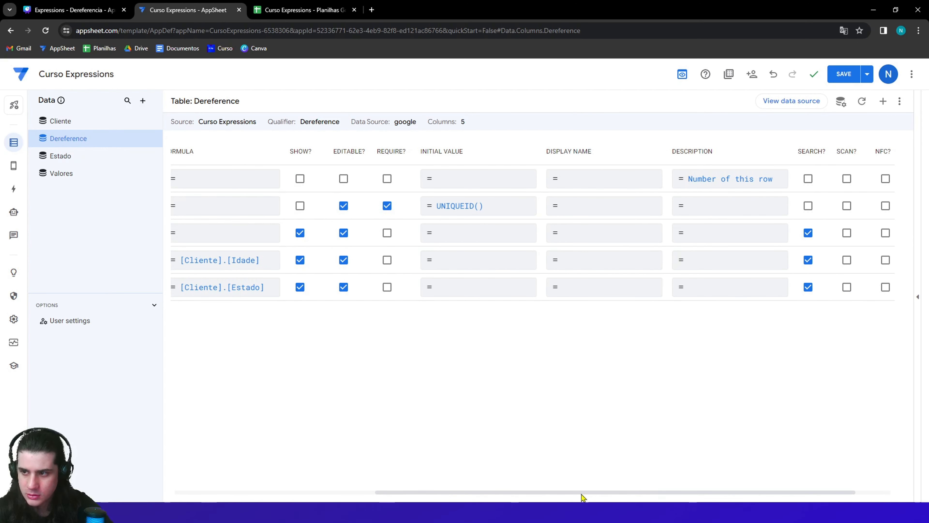
{"action": "left_click_drag", "start_coordinate": [583, 494], "coordinate": [292, 446]}
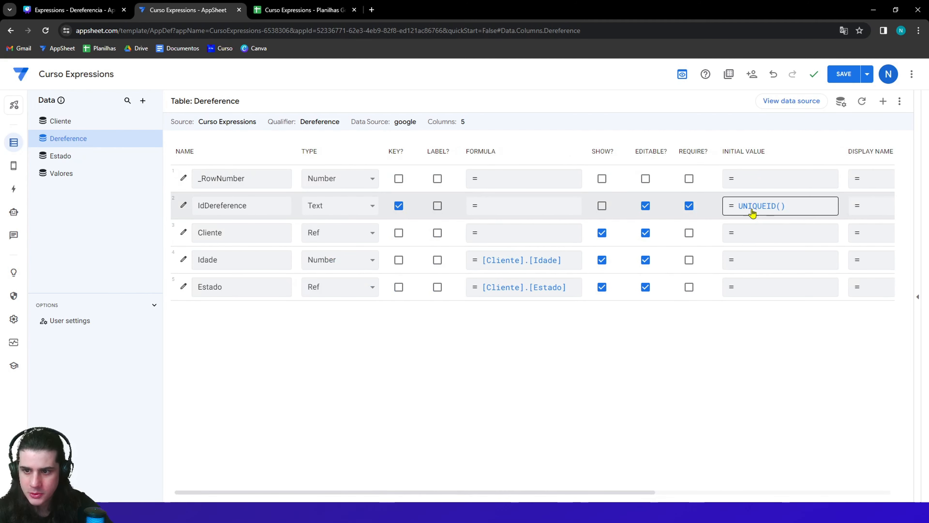
Step: Make the Cliente column the label of the Dereference table and mark it as required
{"action": "left_click", "coordinate": [437, 234]}
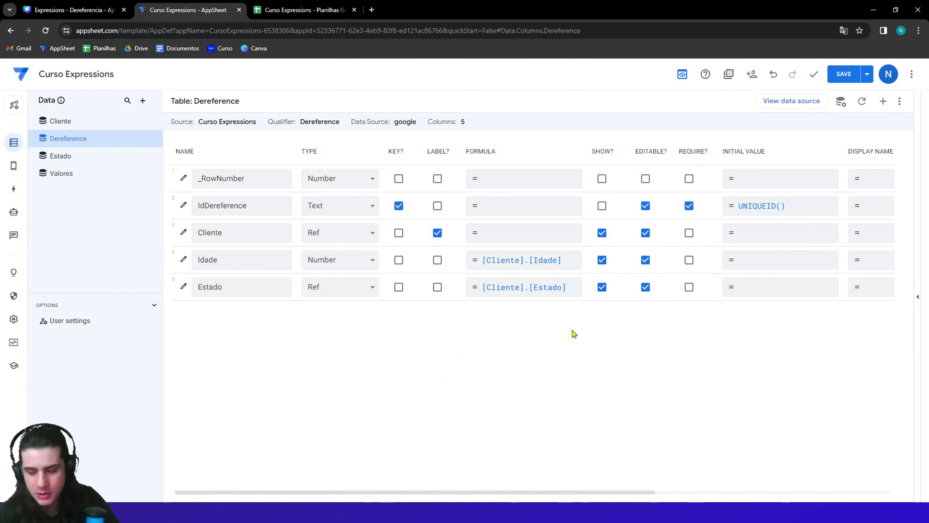
{"action": "left_click", "coordinate": [690, 233]}
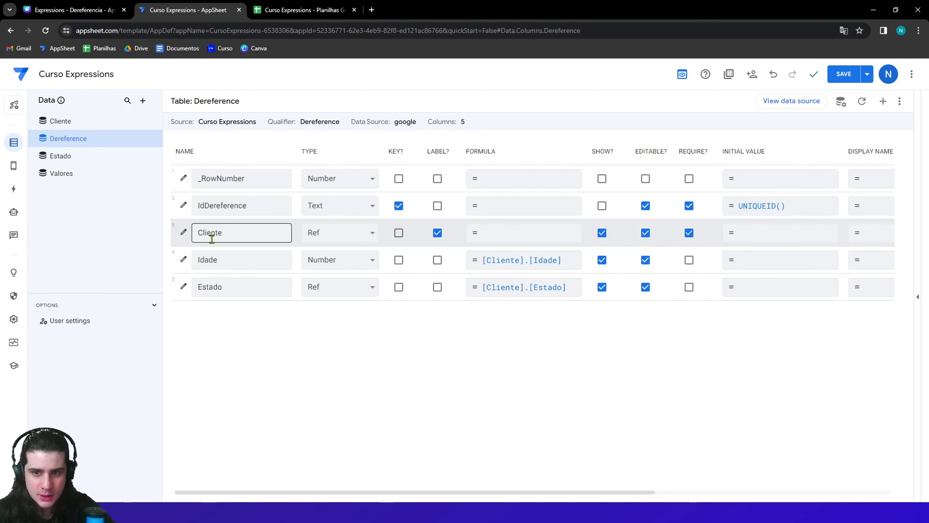
Step: Inspect the Cliente column's Ref type and source table in its column settings
{"action": "key", "text": "ctrl+plus"}
{"action": "key", "text": "ctrl+plus"}
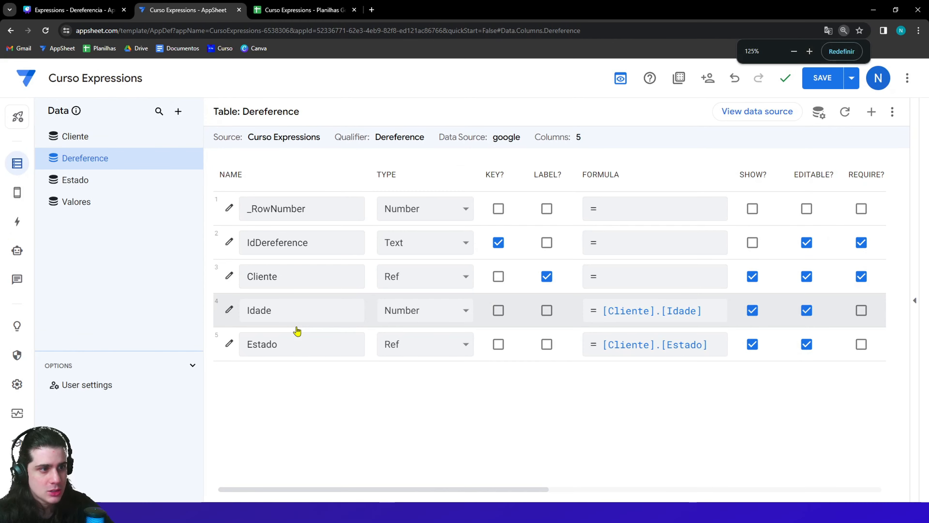
{"action": "key", "text": "ctrl+plus"}
{"action": "key", "text": "ctrl+minus"}
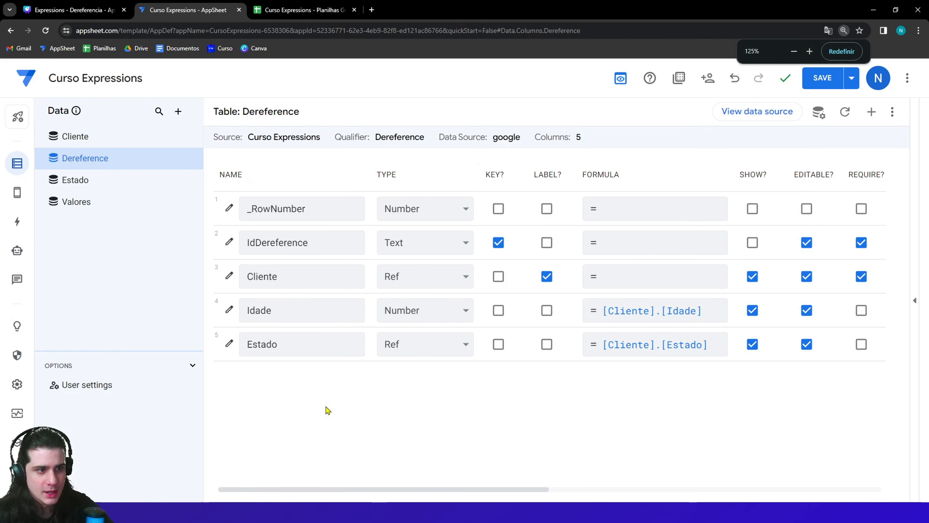
{"action": "left_click_drag", "start_coordinate": [249, 277], "coordinate": [296, 276]}
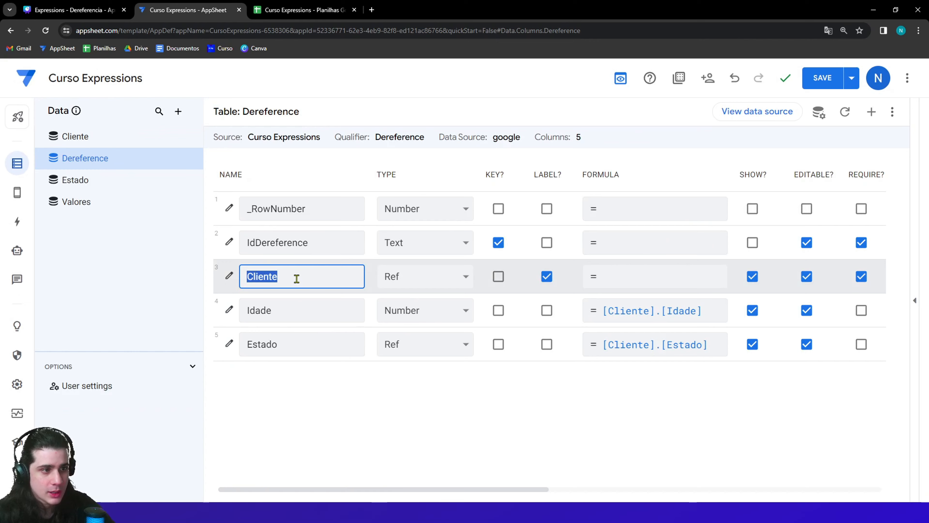
{"action": "left_click", "coordinate": [411, 287]}
{"action": "left_click", "coordinate": [410, 286]}
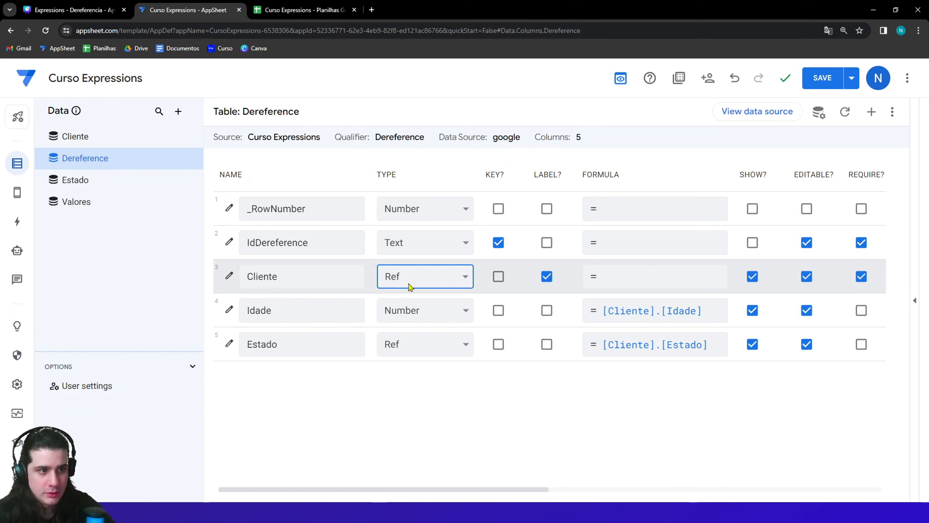
{"action": "left_click", "coordinate": [229, 277]}
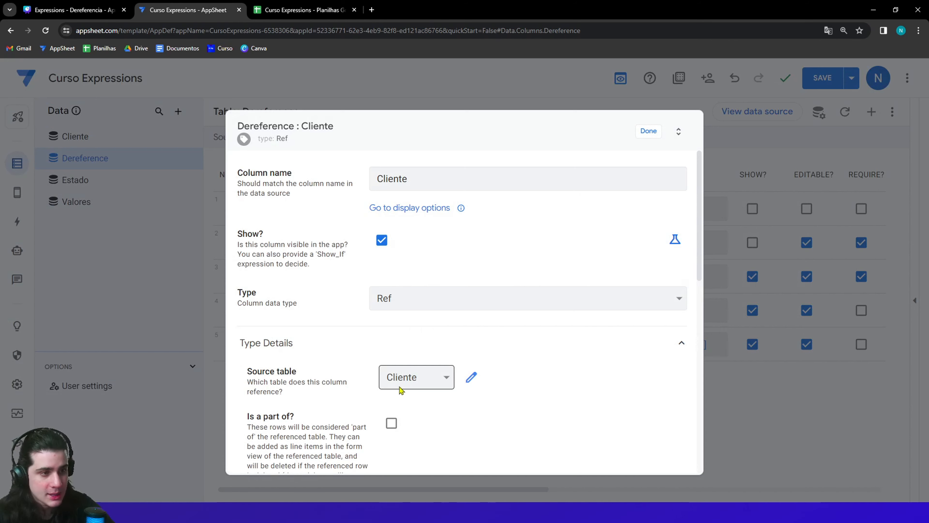
{"action": "left_click", "coordinate": [650, 133]}
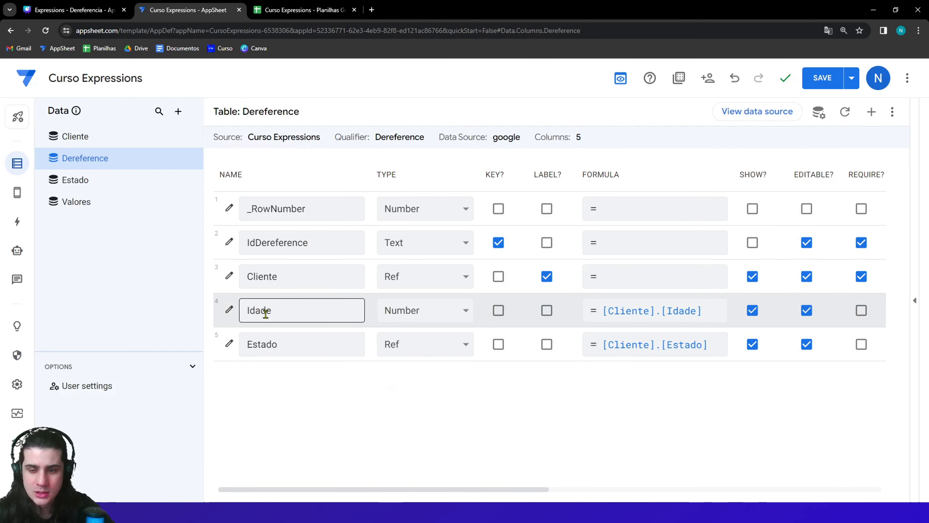
Step: Examine the Idade column's app formula and its explanation in the Expression Assistant, leaving the formula as it is
{"action": "left_click_drag", "start_coordinate": [273, 312], "coordinate": [247, 311]}
{"action": "left_click", "coordinate": [296, 392]}
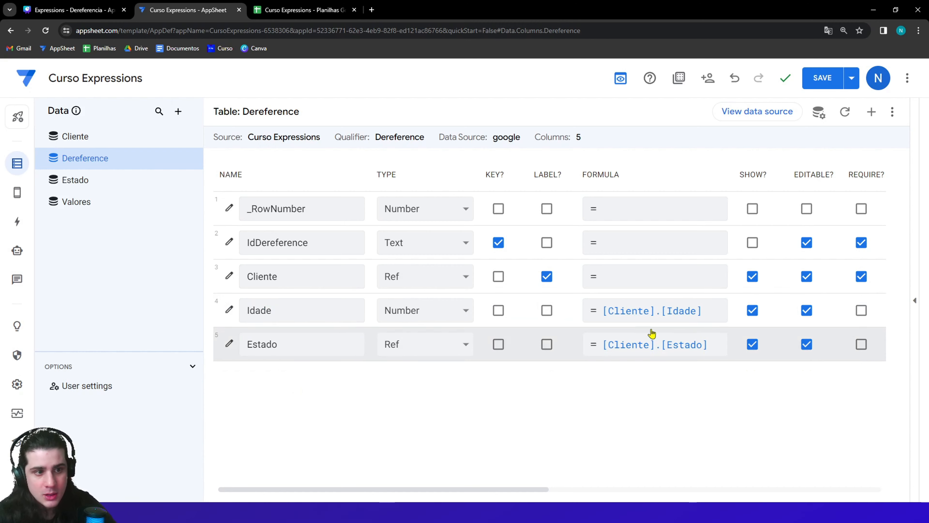
{"action": "left_click", "coordinate": [649, 315]}
{"action": "left_click_drag", "start_coordinate": [200, 170], "coordinate": [313, 168]}
{"action": "left_click", "coordinate": [313, 169]}
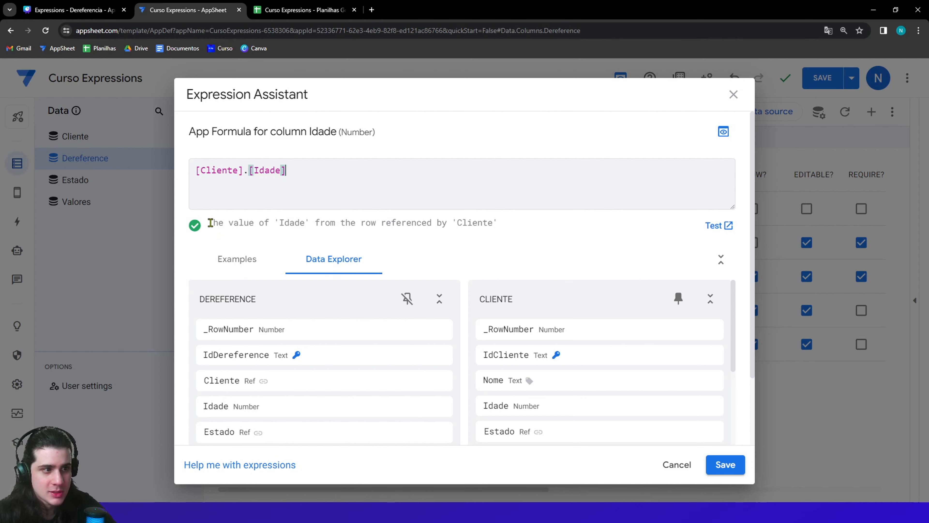
{"action": "left_click_drag", "start_coordinate": [210, 223], "coordinate": [506, 227]}
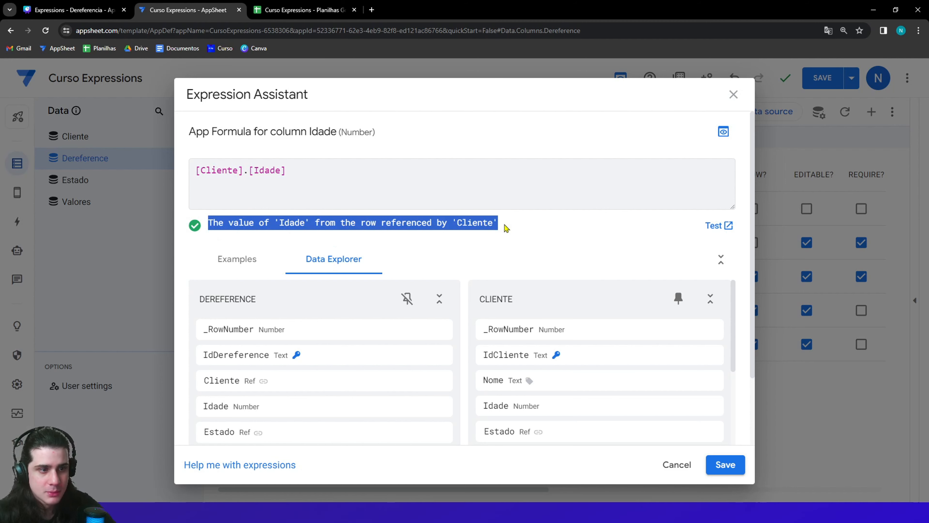
{"action": "left_click", "coordinate": [150, 264]}
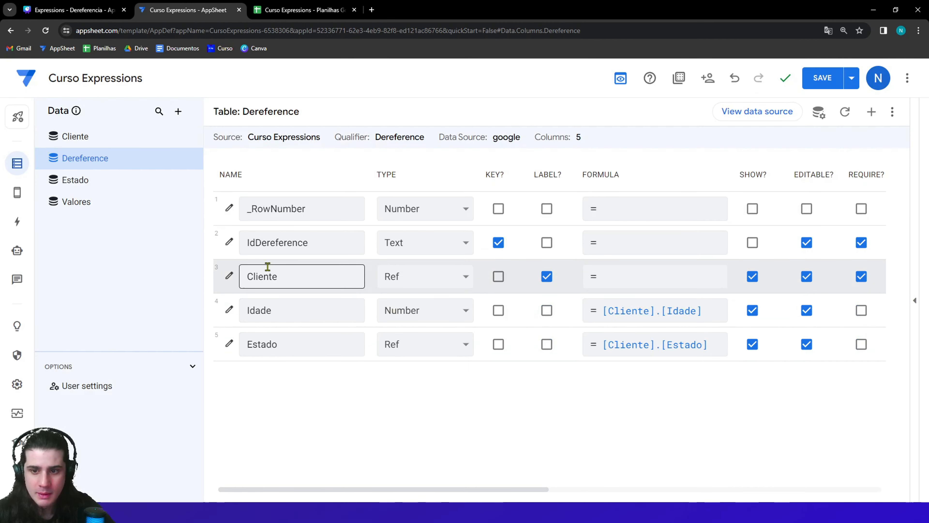
Step: Save the app with the Dereference table's column changes
{"action": "left_click_drag", "start_coordinate": [294, 277], "coordinate": [245, 278]}
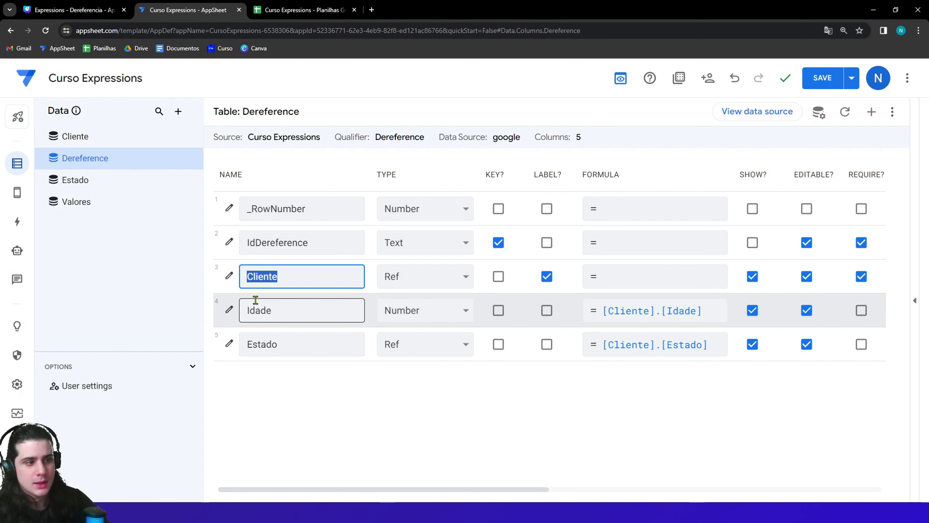
{"action": "left_click", "coordinate": [370, 391]}
{"action": "left_click", "coordinate": [817, 76]}
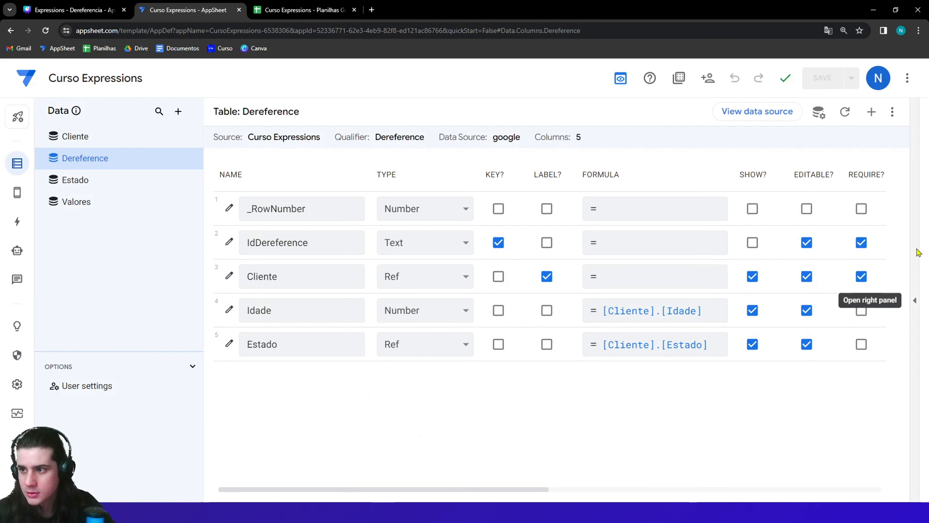
Step: Open the running app in its own browser tab, collapse the editor's preview and view the app's Clientes list
{"action": "left_click", "coordinate": [914, 300]}
{"action": "left_click", "coordinate": [908, 113]}
{"action": "left_click", "coordinate": [188, 10]}
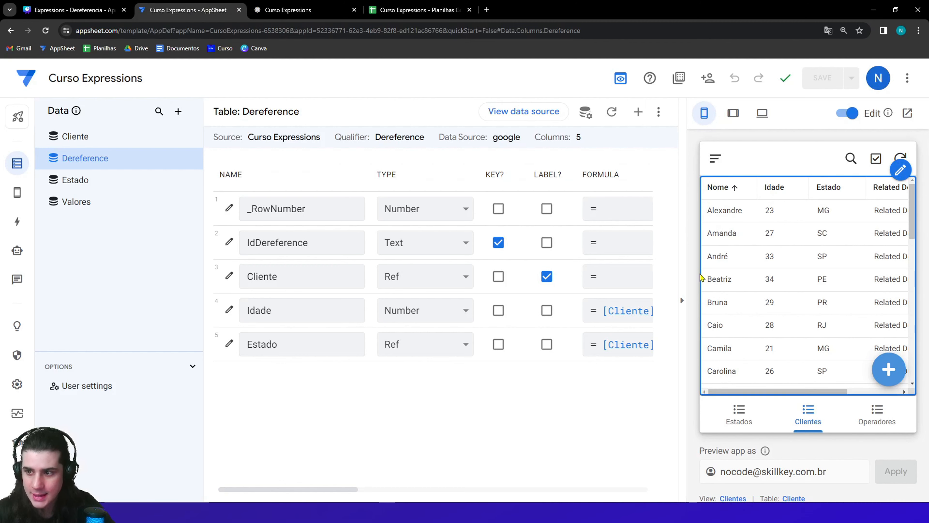
{"action": "left_click", "coordinate": [682, 300]}
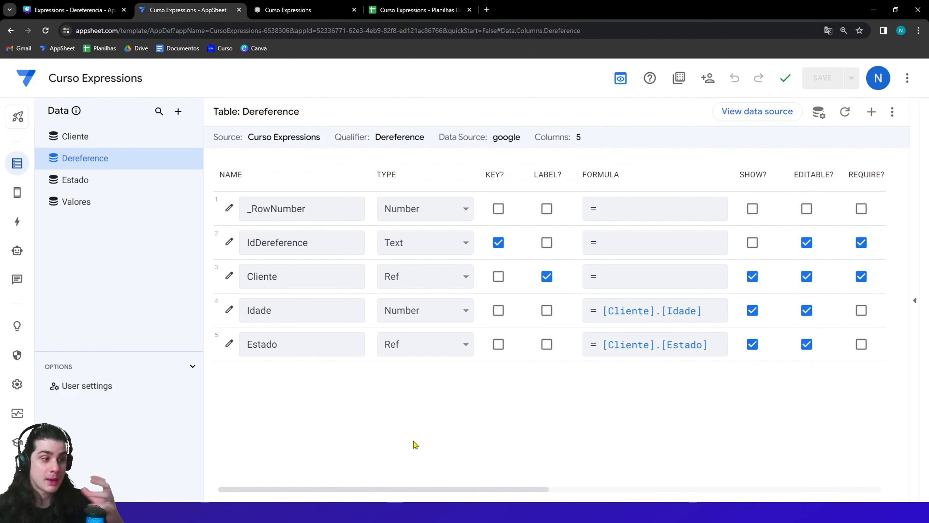
{"action": "left_click", "coordinate": [284, 7]}
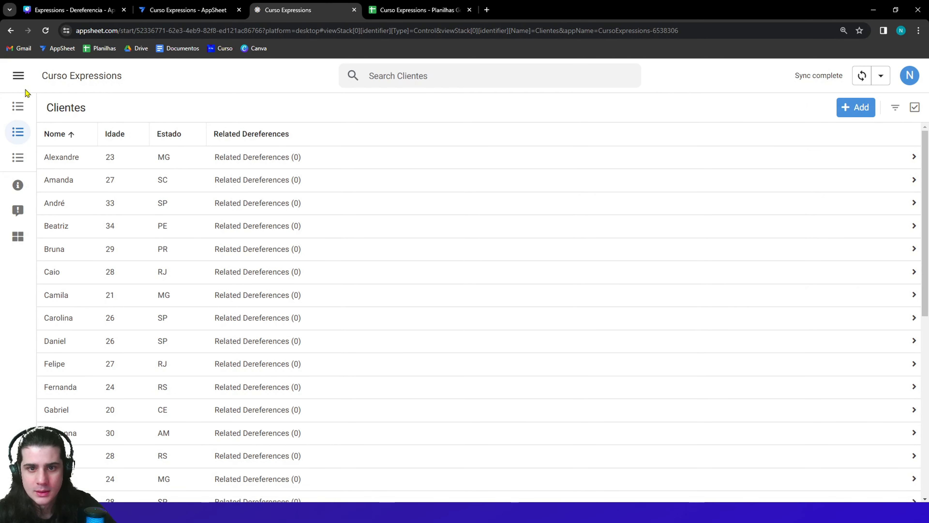
{"action": "left_click", "coordinate": [73, 10]}
Step: In the app editor, create a new view named DEREFERENCIA and set its position to middle
{"action": "left_click", "coordinate": [189, 10]}
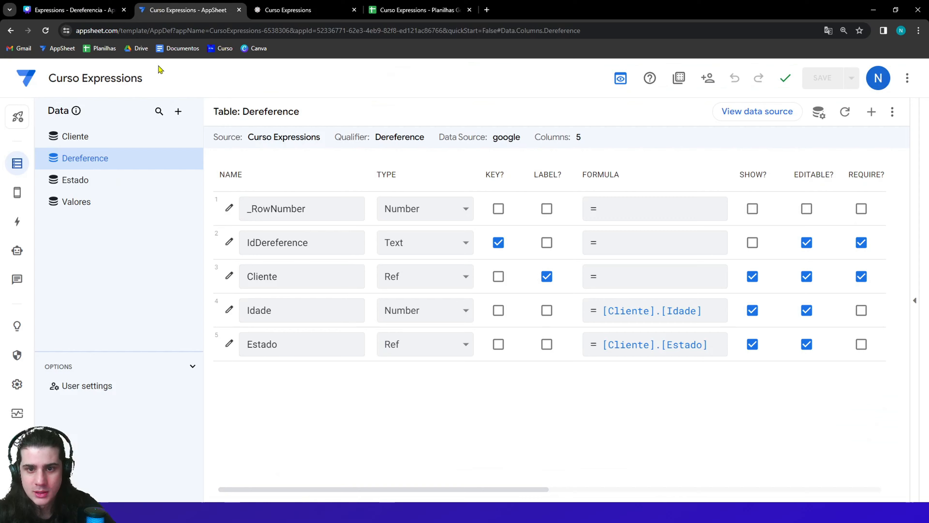
{"action": "left_click", "coordinate": [15, 193]}
{"action": "left_click", "coordinate": [182, 137]}
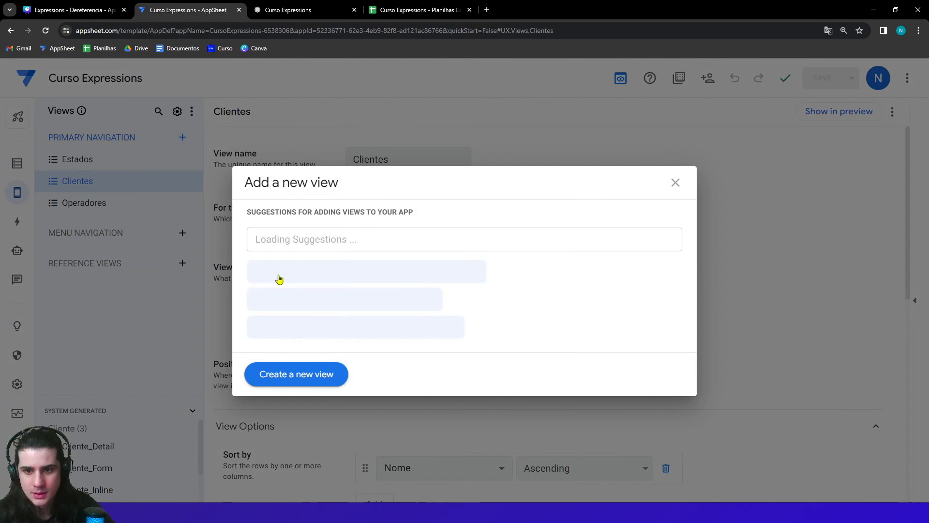
{"action": "left_click", "coordinate": [296, 374]}
{"action": "left_click", "coordinate": [386, 158]}
{"action": "key", "text": "ctrl+a"}
{"action": "key", "text": "Caps_Lock"}
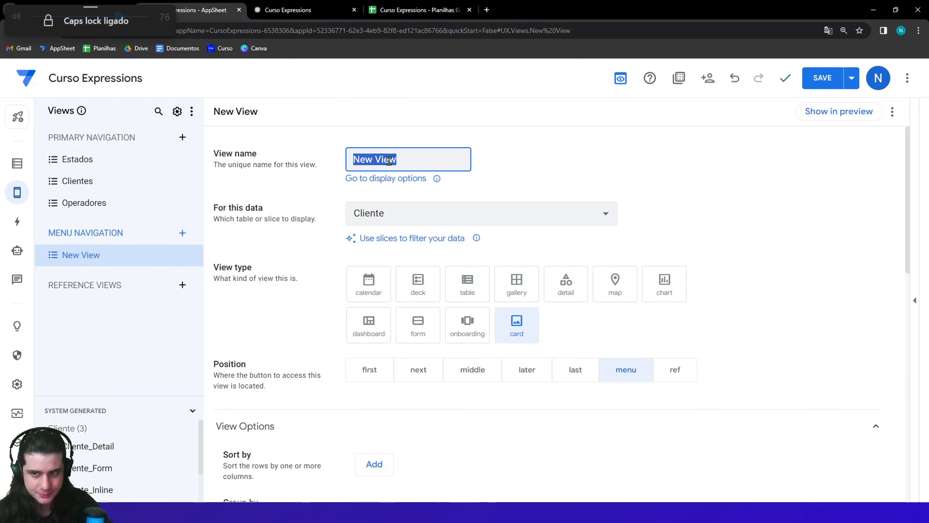
{"action": "type", "text": "DEREFERENCI"}
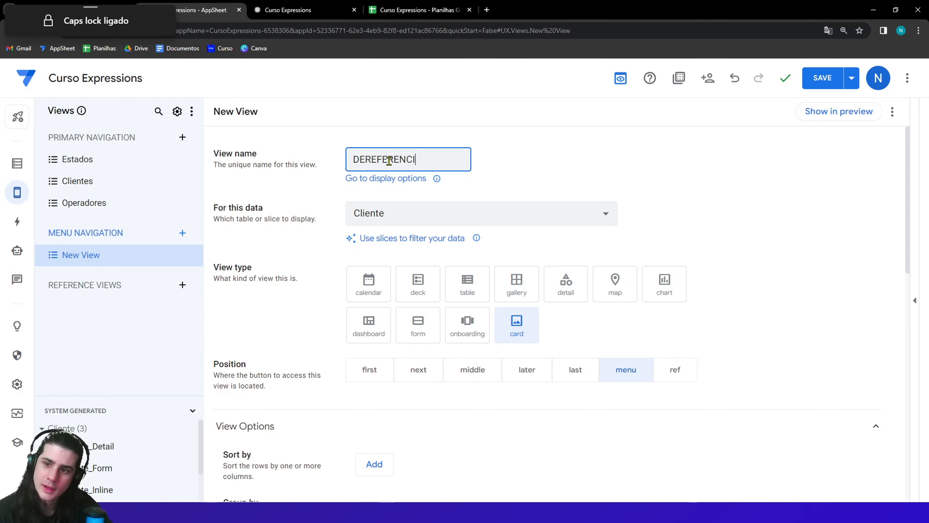
{"action": "type", "text": "A"}
{"action": "left_click", "coordinate": [463, 372]}
Step: Set the DEREFERENCIA view's display icon to a flag
{"action": "scroll", "coordinate": [297, 390], "scroll_direction": "down", "scroll_amount": 3}
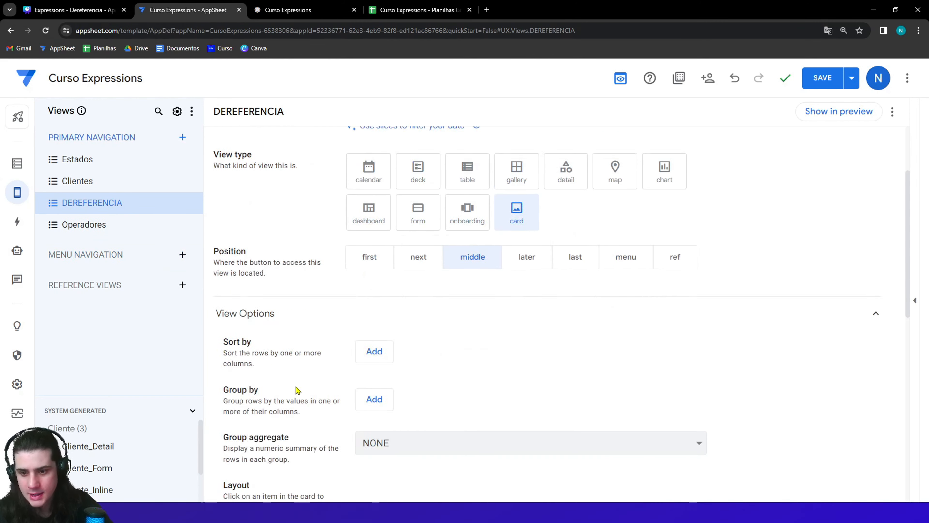
{"action": "scroll", "coordinate": [297, 390], "scroll_direction": "down", "scroll_amount": 12}
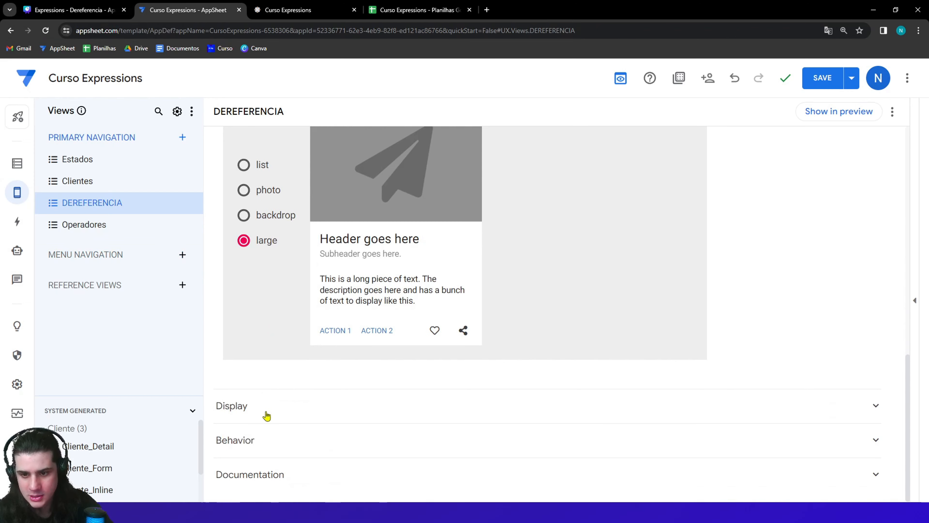
{"action": "left_click", "coordinate": [267, 415]}
{"action": "scroll", "coordinate": [394, 405], "scroll_direction": "down", "scroll_amount": 5}
{"action": "left_click", "coordinate": [435, 308]}
{"action": "scroll", "coordinate": [274, 369], "scroll_direction": "up", "scroll_amount": 10}
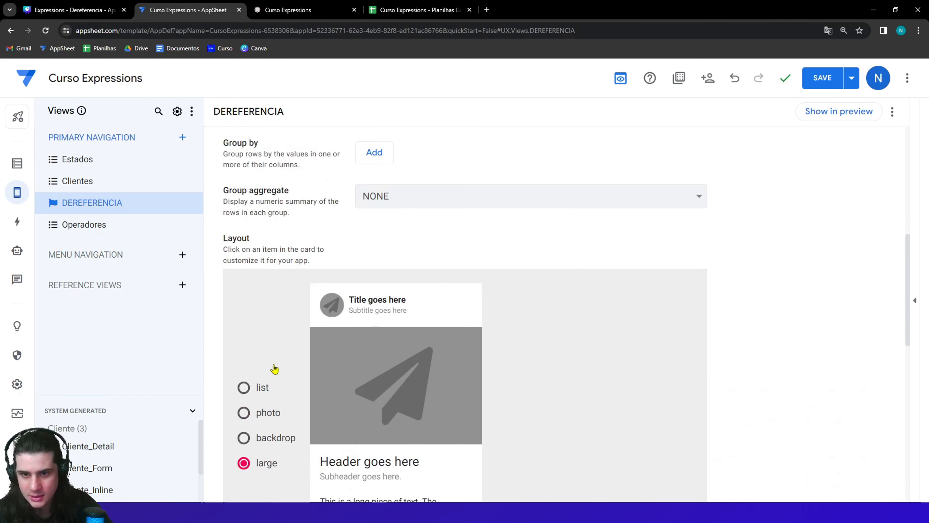
Step: Set the DEREFERENCIA view's type to table and save the app
{"action": "scroll", "coordinate": [275, 369], "scroll_direction": "up", "scroll_amount": 8}
{"action": "left_click", "coordinate": [458, 299]}
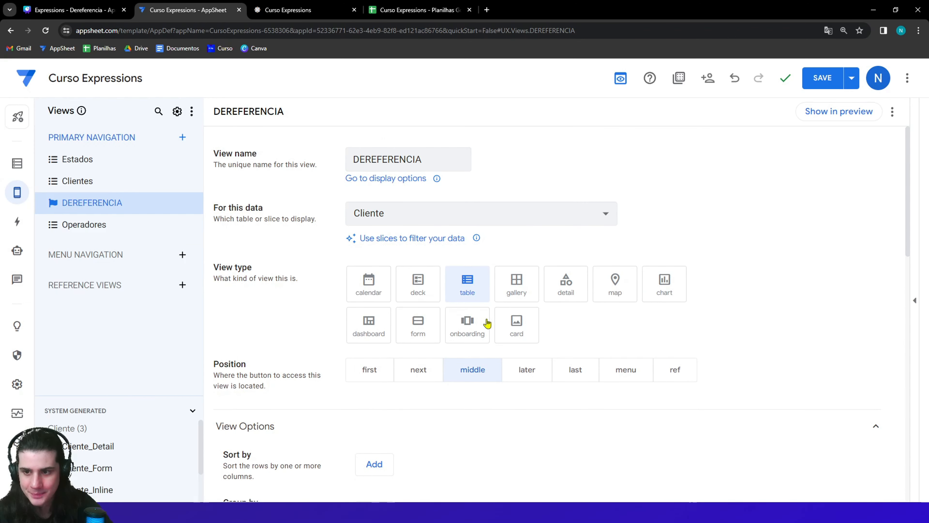
{"action": "left_click", "coordinate": [822, 78]}
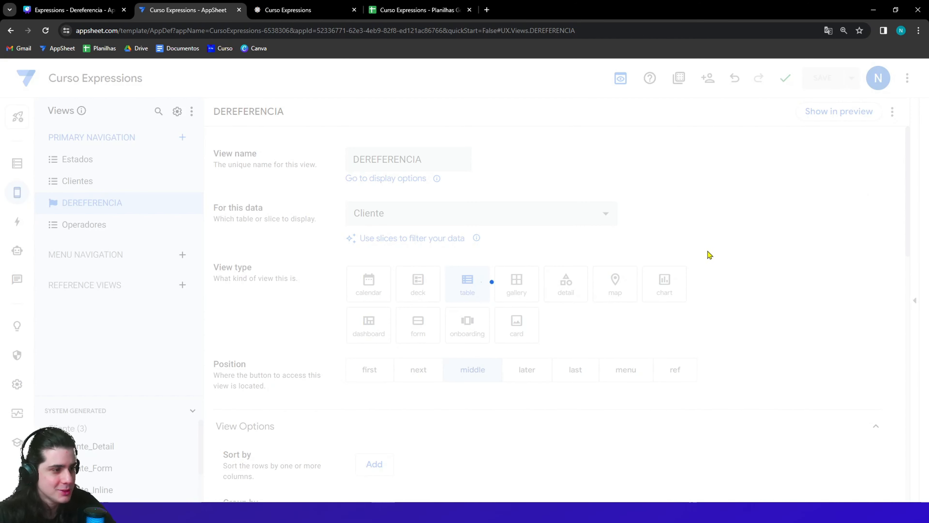
Step: Sync the running app in its browser tab and look through the records in the DEREFERENCIA view
{"action": "left_click", "coordinate": [303, 10]}
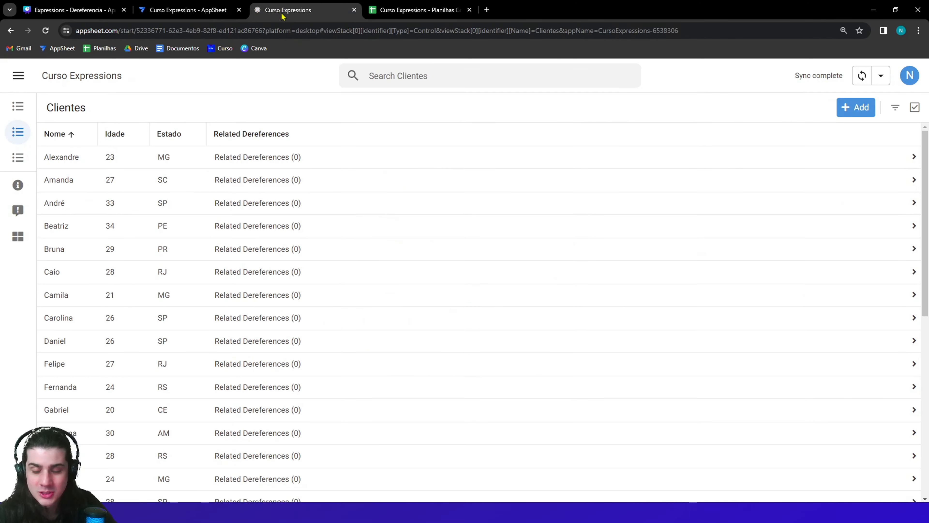
{"action": "left_click", "coordinate": [862, 75]}
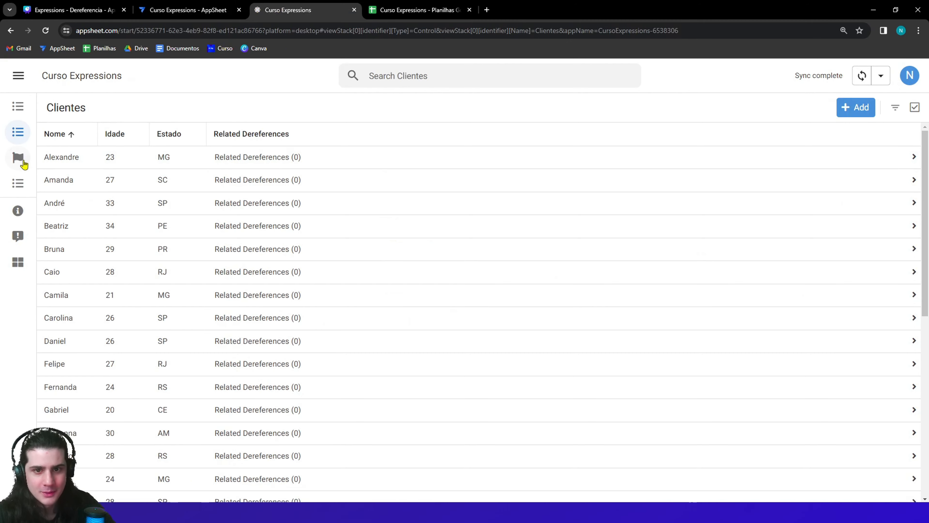
{"action": "left_click", "coordinate": [19, 157]}
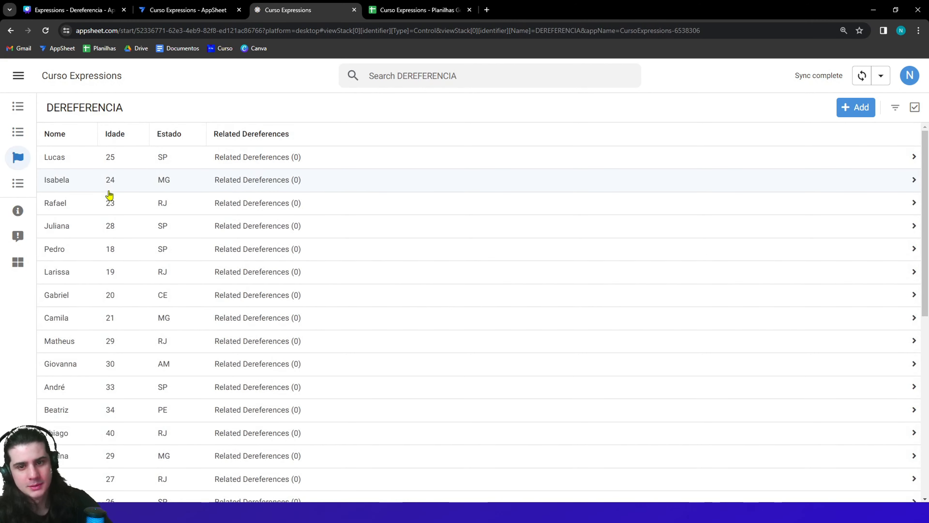
{"action": "scroll", "coordinate": [117, 208], "scroll_direction": "down", "scroll_amount": 7}
{"action": "scroll", "coordinate": [117, 208], "scroll_direction": "up", "scroll_amount": 7}
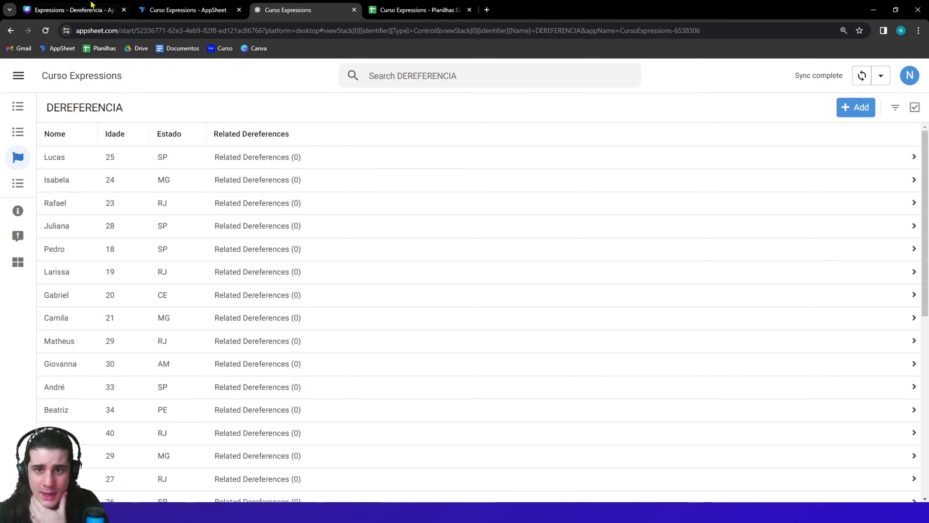
Step: Back in the editor, set the DEREFERENCIA view's data source to the Dereference table and save the app
{"action": "left_click", "coordinate": [183, 10]}
{"action": "left_click", "coordinate": [357, 219]}
{"action": "left_click", "coordinate": [384, 311]}
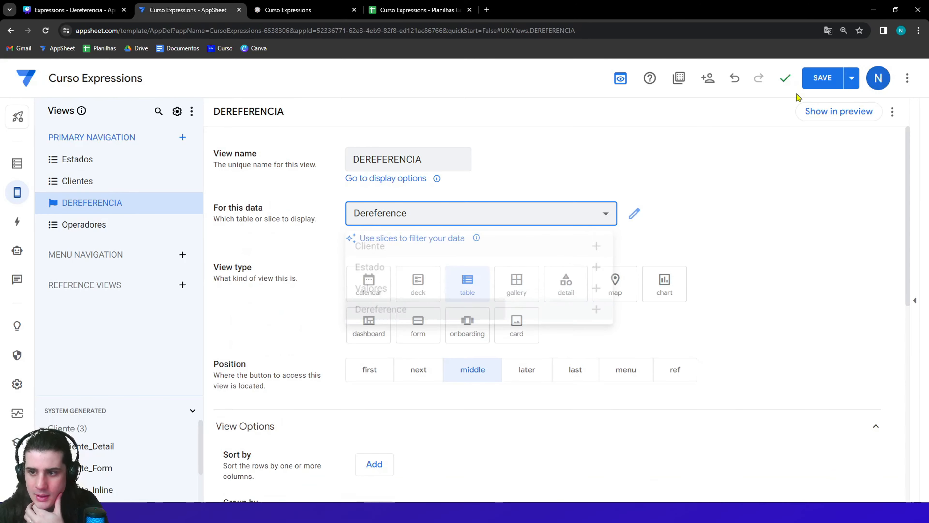
{"action": "left_click", "coordinate": [833, 79]}
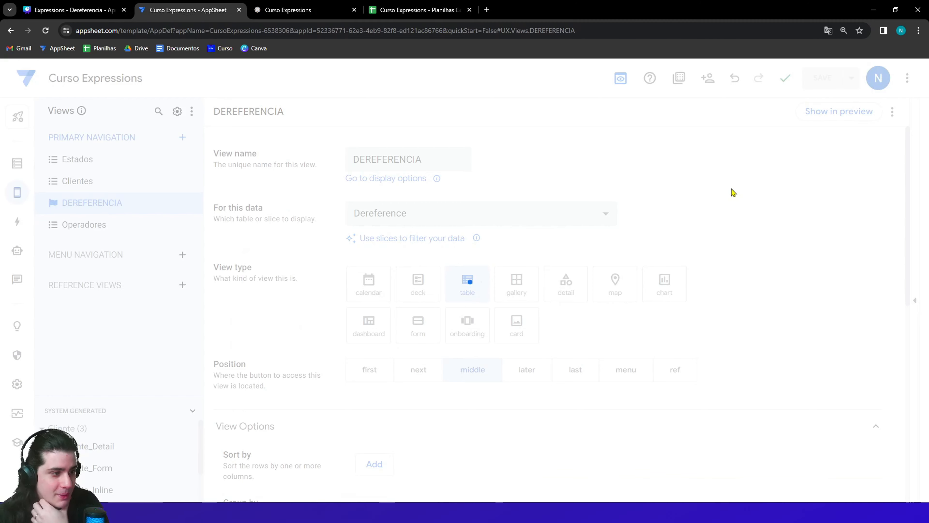
Step: Sync the running app and open a new record form from the DEREFERENCIA view
{"action": "left_click", "coordinate": [288, 10]}
{"action": "left_click", "coordinate": [862, 77]}
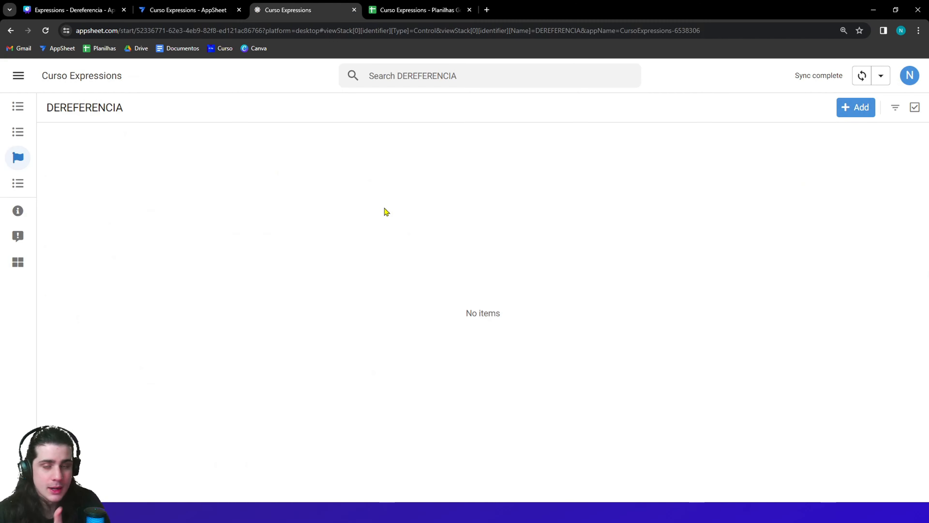
{"action": "left_click", "coordinate": [841, 108]}
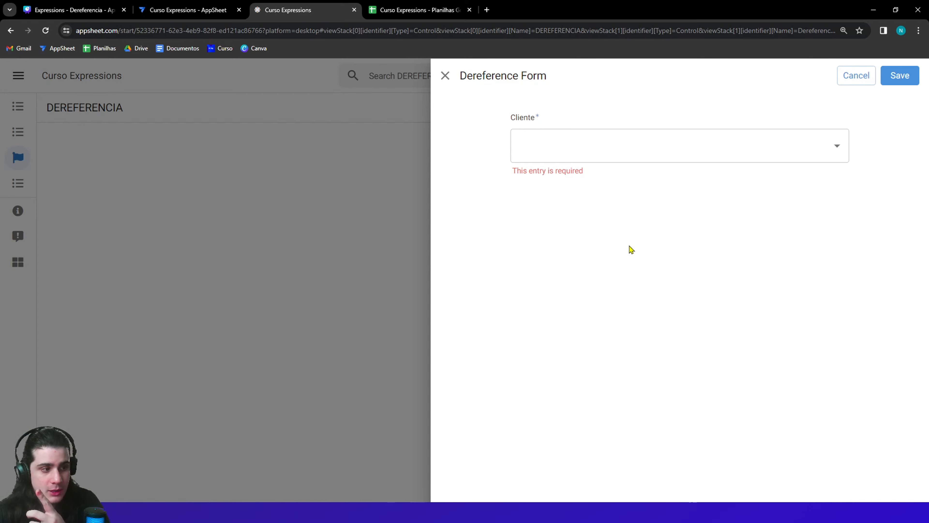
Step: Review the Dereference sheet's column headers in Google Sheets and the matching Dereference table columns in the AppSheet editor
{"action": "left_click", "coordinate": [431, 10]}
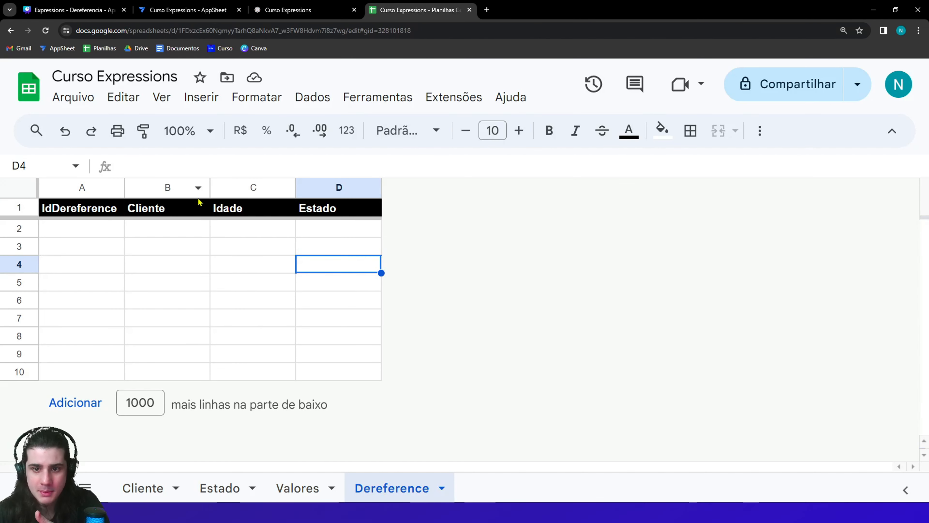
{"action": "left_click_drag", "start_coordinate": [198, 202], "coordinate": [372, 218]}
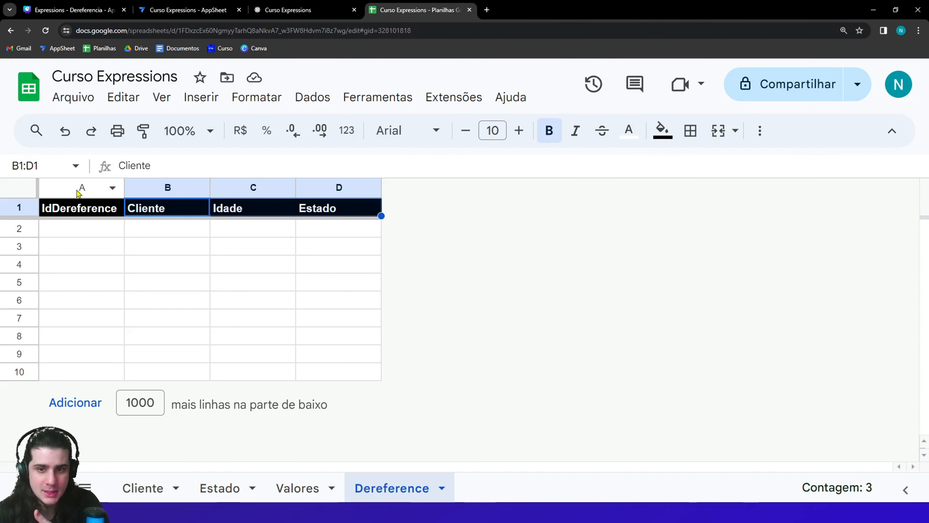
{"action": "left_click", "coordinate": [72, 207]}
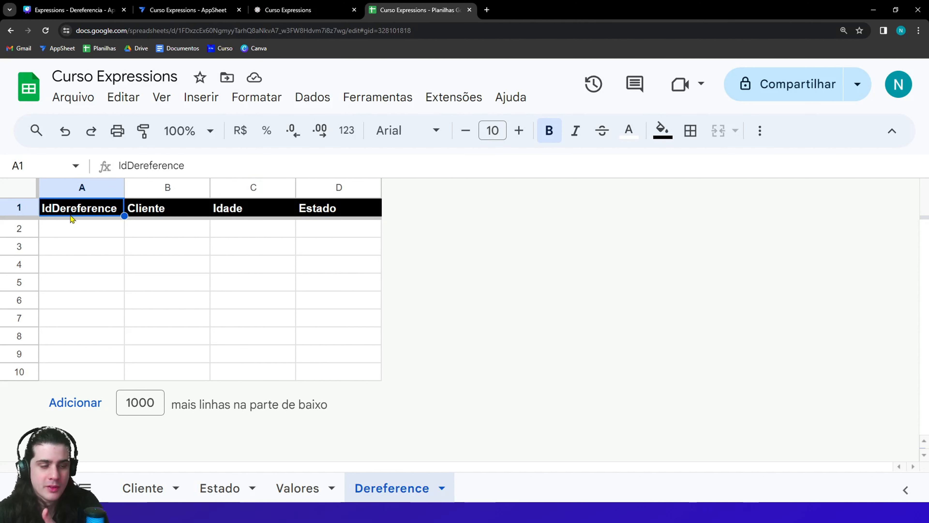
{"action": "left_click_drag", "start_coordinate": [174, 215], "coordinate": [331, 216]}
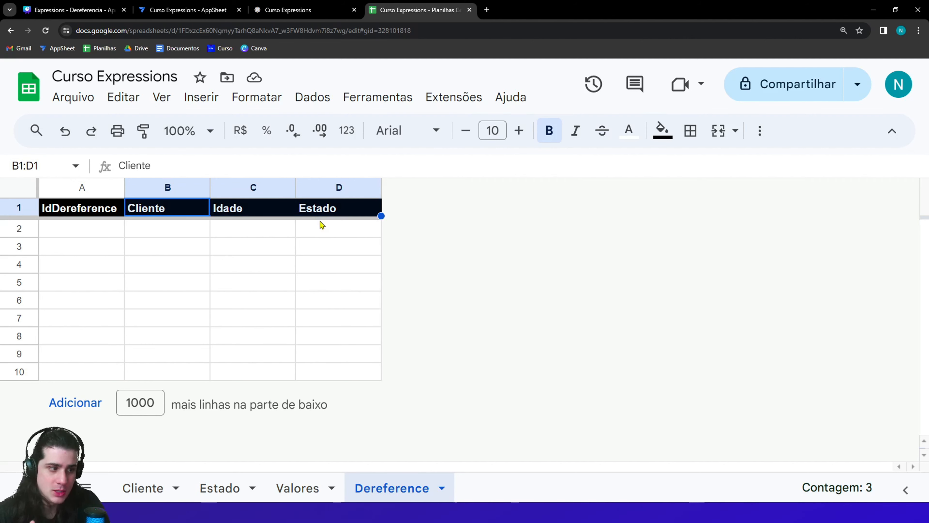
{"action": "left_click", "coordinate": [329, 236]}
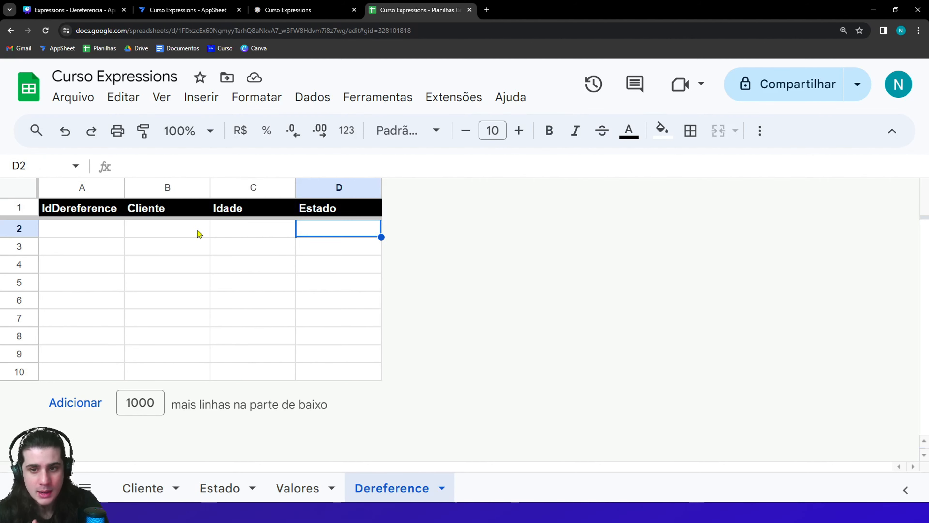
{"action": "left_click", "coordinate": [195, 5]}
{"action": "left_click", "coordinate": [18, 165]}
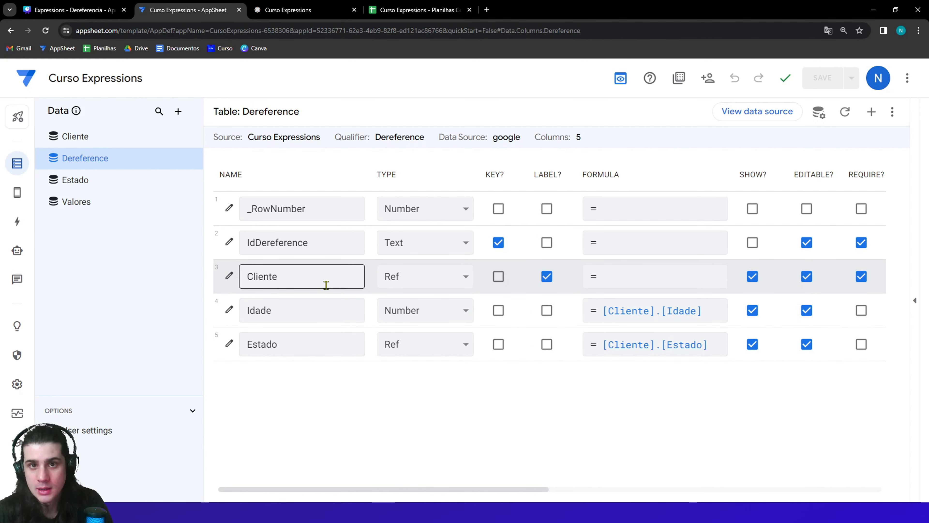
Step: In the running app's Dereference Form, choose the first existing client as Cliente, check the filled-in Idade, and save the record
{"action": "left_click", "coordinate": [293, 10]}
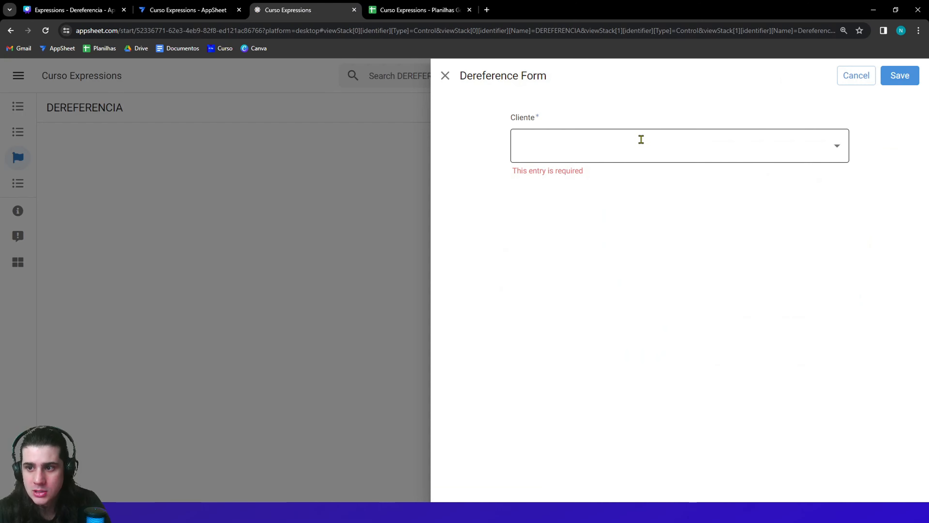
{"action": "left_click", "coordinate": [624, 148]}
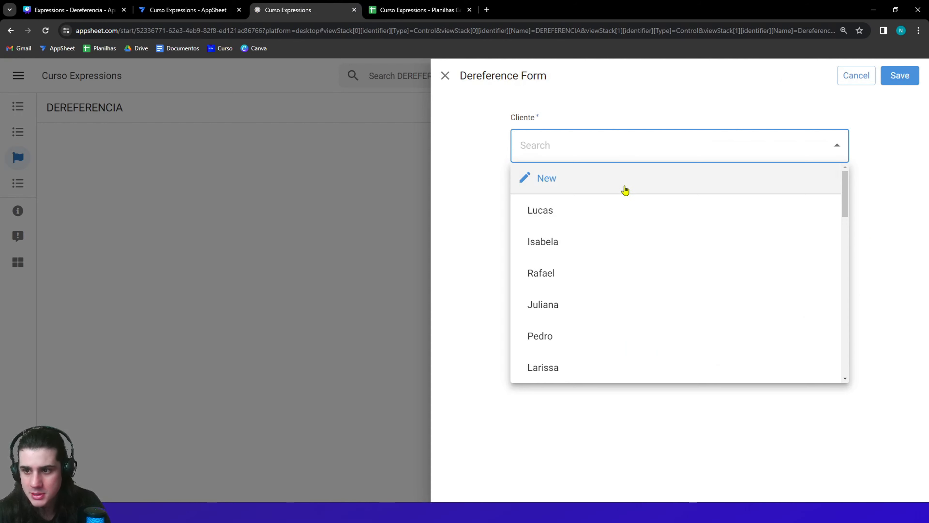
{"action": "left_click", "coordinate": [623, 216]}
{"action": "left_click", "coordinate": [466, 212]}
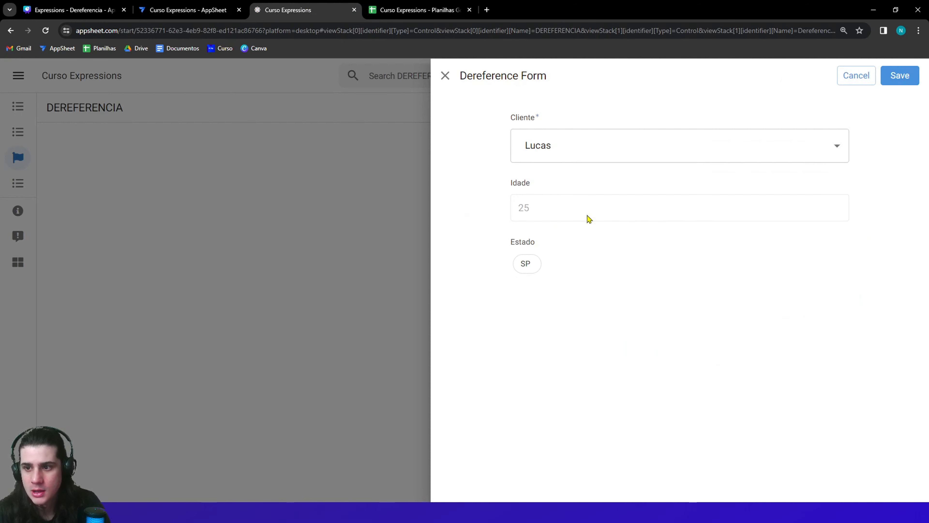
{"action": "left_click_drag", "start_coordinate": [522, 211], "coordinate": [529, 211]}
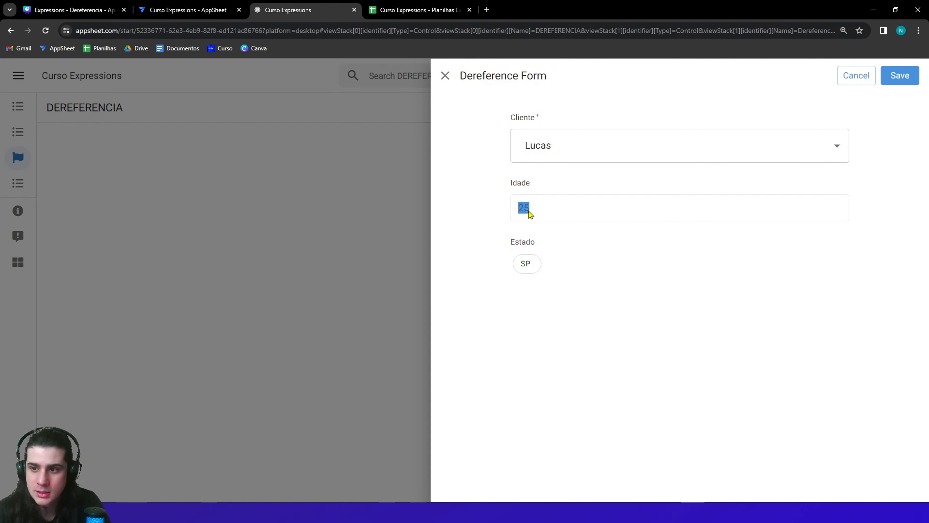
{"action": "left_click", "coordinate": [530, 214]}
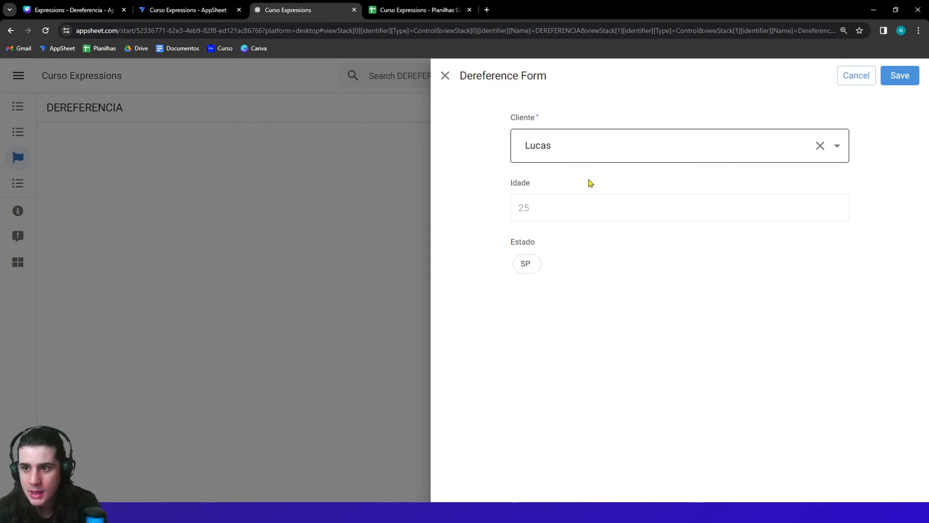
{"action": "left_click", "coordinate": [914, 79]}
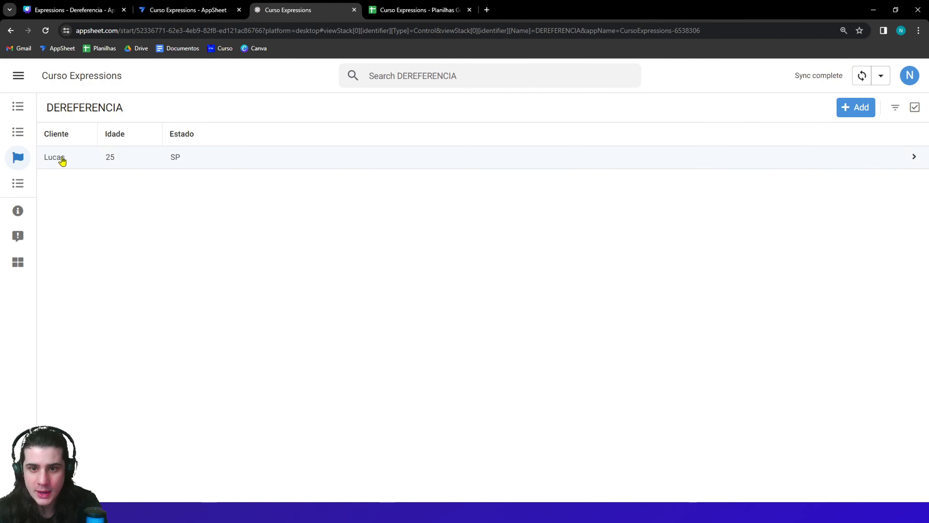
Step: Open the 22-year-old PR client's record from the Clientes list and examine its Nome, Idade and Estado fields
{"action": "left_click", "coordinate": [18, 108]}
{"action": "left_click", "coordinate": [19, 130]}
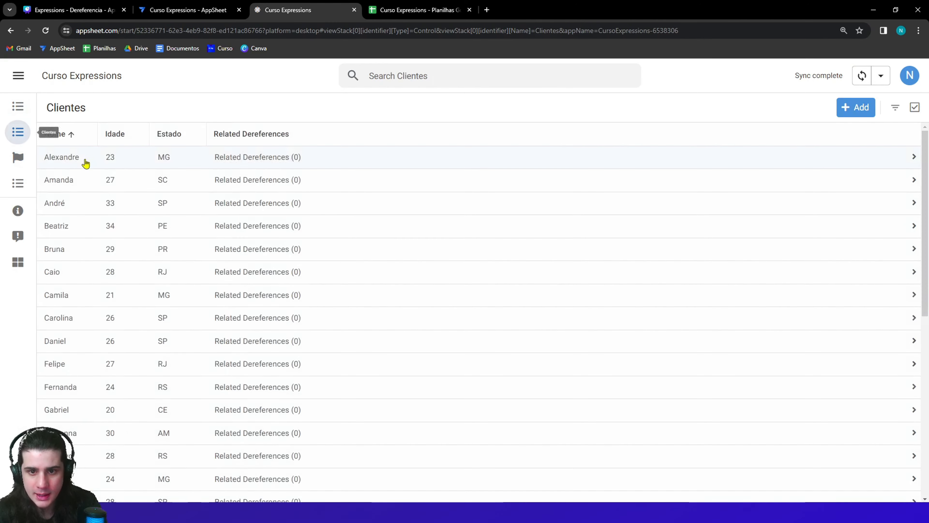
{"action": "scroll", "coordinate": [59, 331], "scroll_direction": "down", "scroll_amount": 5}
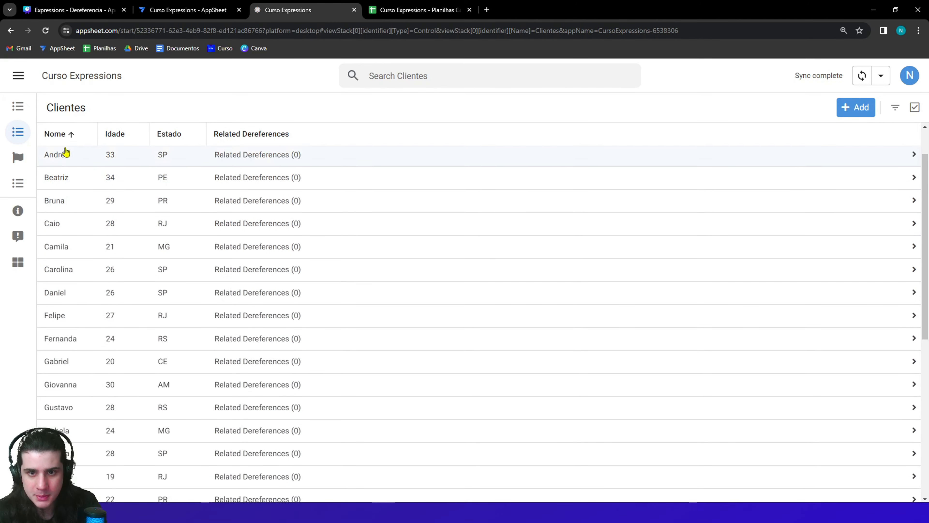
{"action": "scroll", "coordinate": [69, 313], "scroll_direction": "down", "scroll_amount": 3}
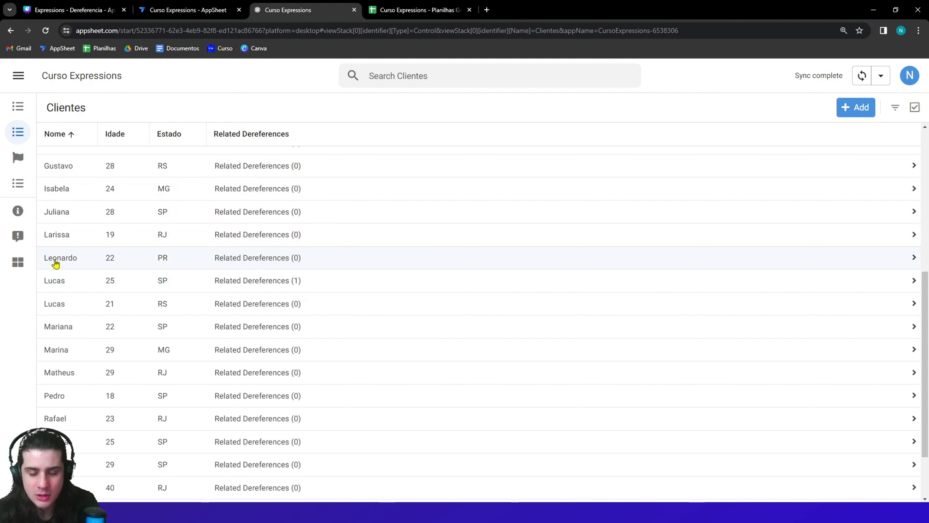
{"action": "left_click", "coordinate": [62, 263]}
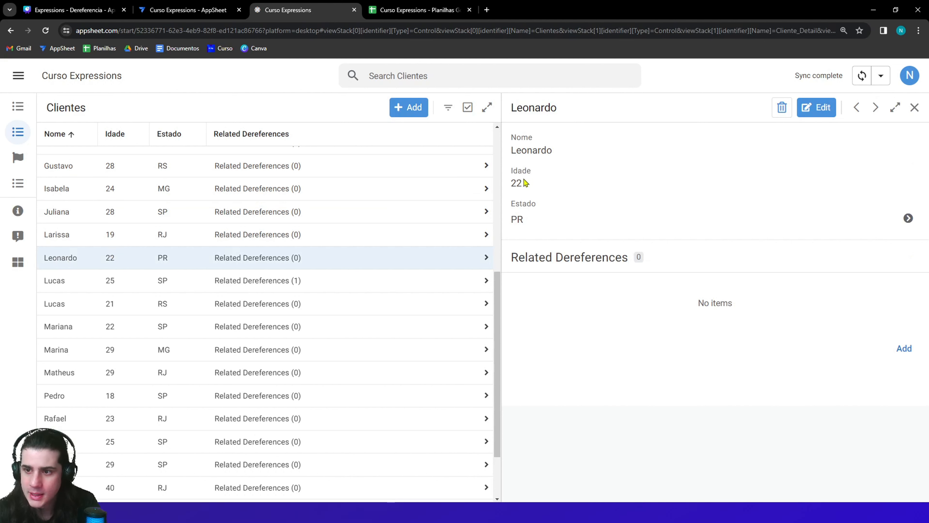
{"action": "left_click_drag", "start_coordinate": [516, 151], "coordinate": [562, 159]}
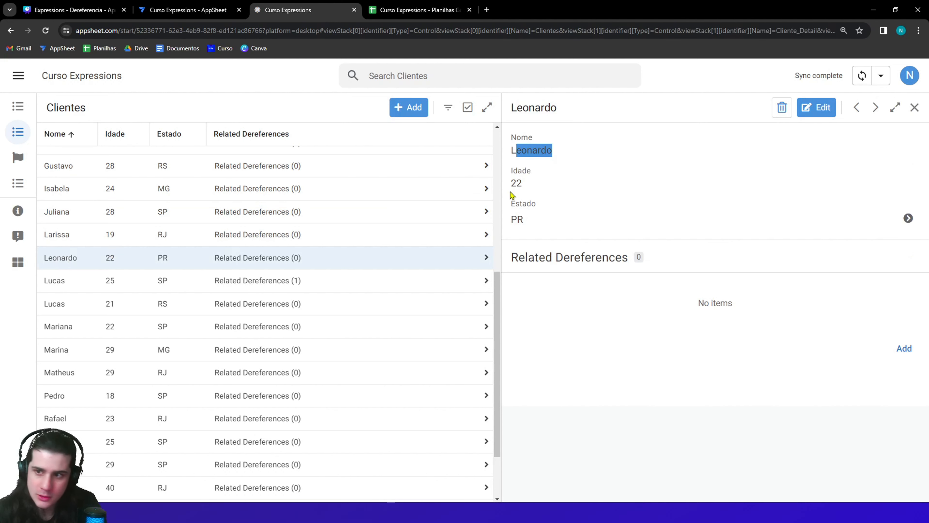
{"action": "left_click_drag", "start_coordinate": [512, 186], "coordinate": [537, 221]}
{"action": "left_click", "coordinate": [528, 199]}
{"action": "left_click", "coordinate": [516, 222]}
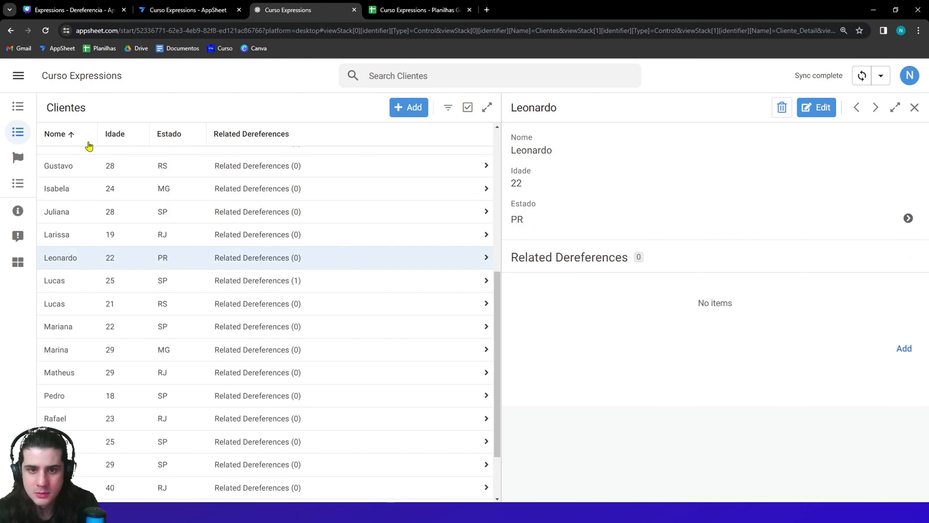
Step: Close the client's record and start a new record in the DEREFERENCIA view, opening its Cliente choices
{"action": "left_click", "coordinate": [914, 107]}
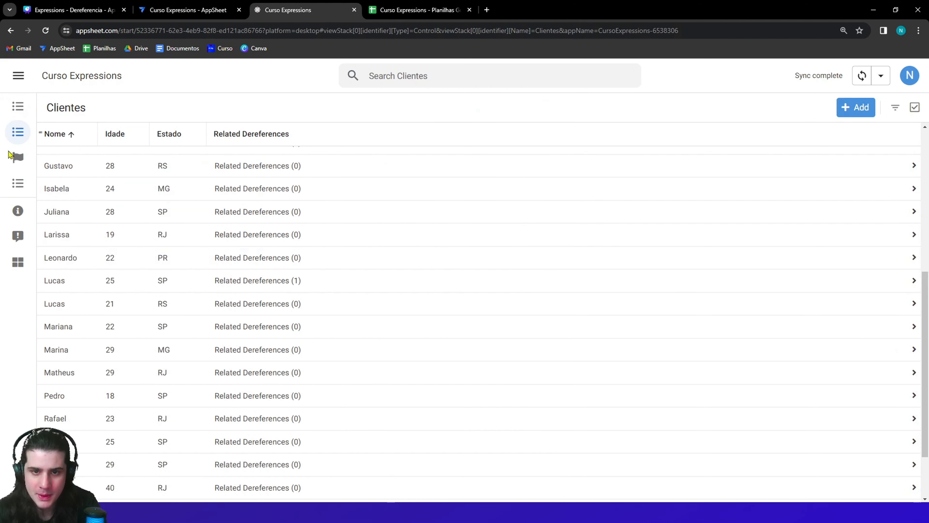
{"action": "left_click", "coordinate": [17, 157]}
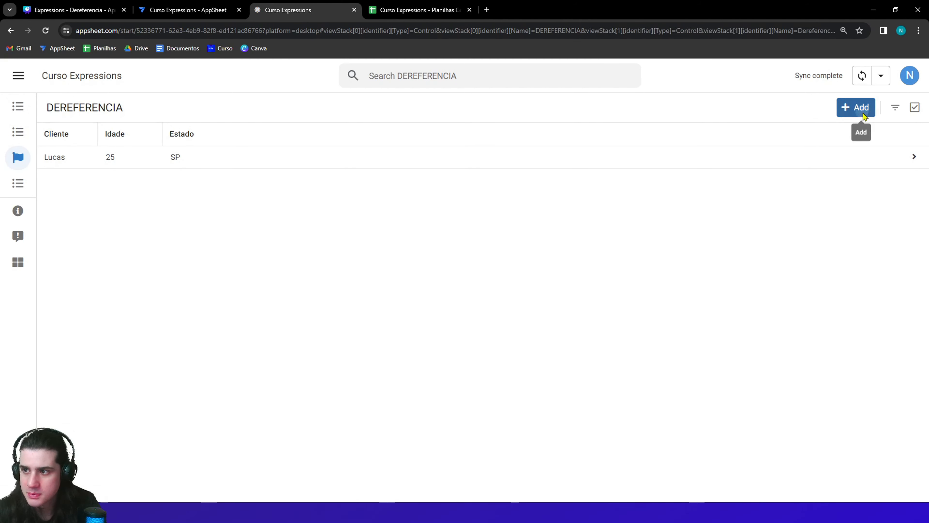
{"action": "left_click", "coordinate": [855, 107]}
{"action": "left_click", "coordinate": [773, 148]}
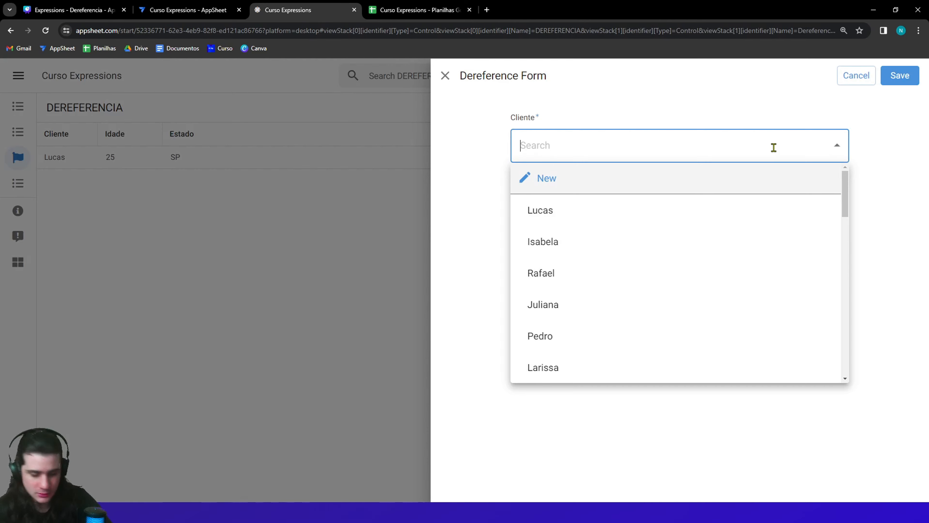
{"action": "type", "text": "LEONARDO"}
{"action": "key", "text": "Return"}
{"action": "key", "text": "Caps_Lock"}
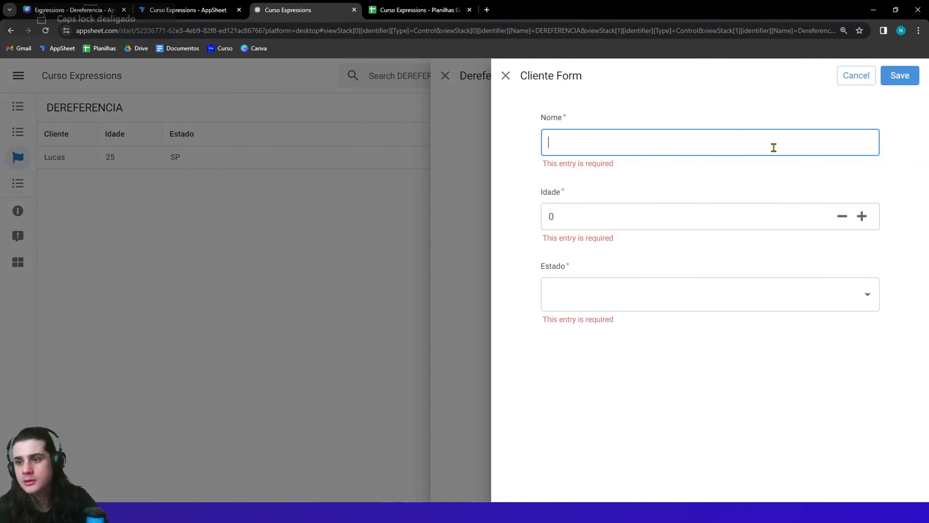
{"action": "left_click", "coordinate": [505, 75]}
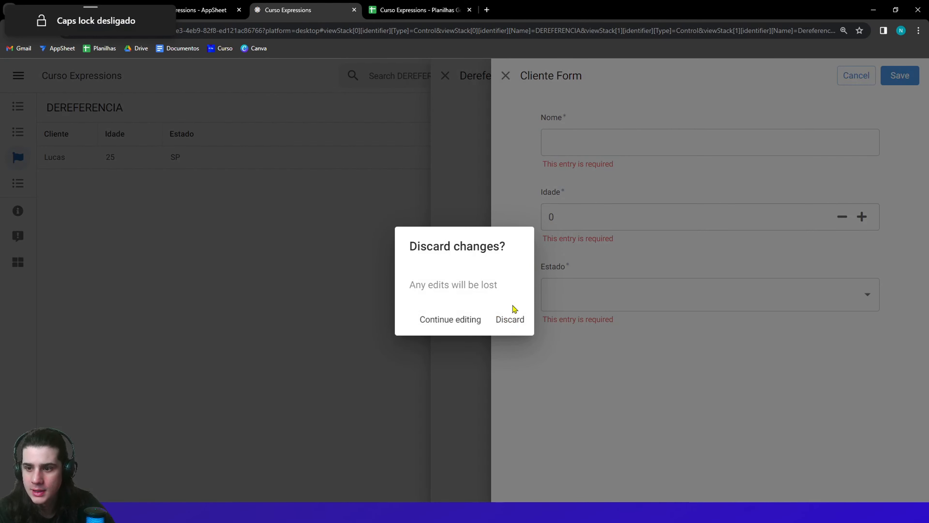
{"action": "left_click", "coordinate": [512, 317]}
Step: Choose the 22-year-old PR client as Cliente in the Dereference Form, check the filled-in Idade and Estado, and save the record
{"action": "type", "text": "Leo"}
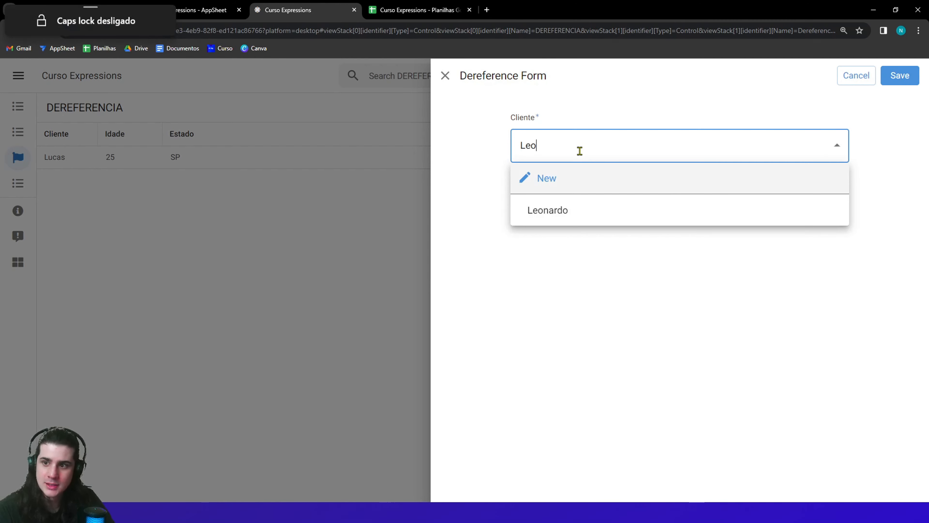
{"action": "type", "text": "nard"}
{"action": "left_click", "coordinate": [545, 209]}
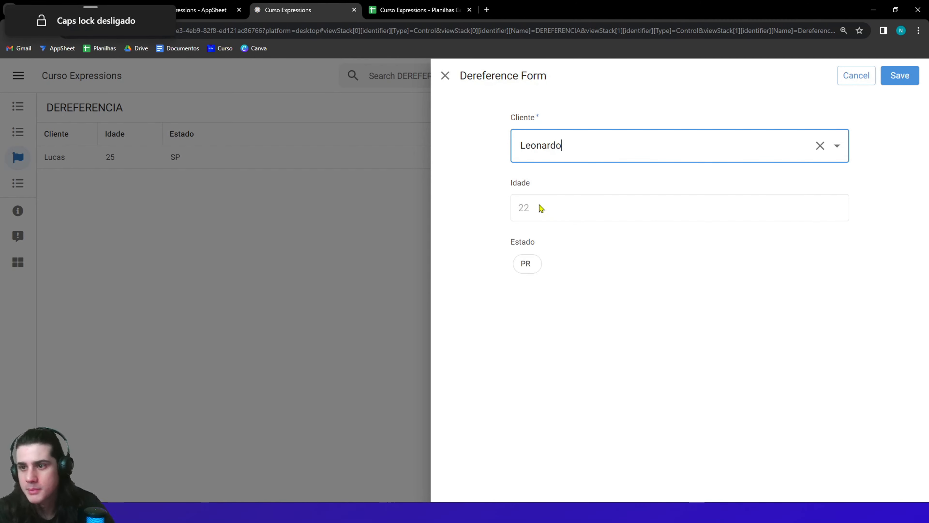
{"action": "double_click", "coordinate": [543, 212]}
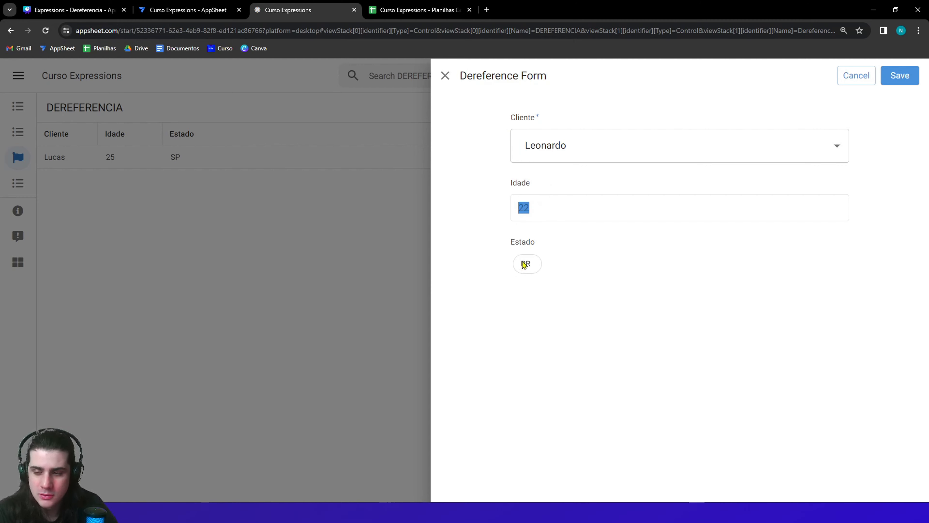
{"action": "left_click", "coordinate": [520, 162]}
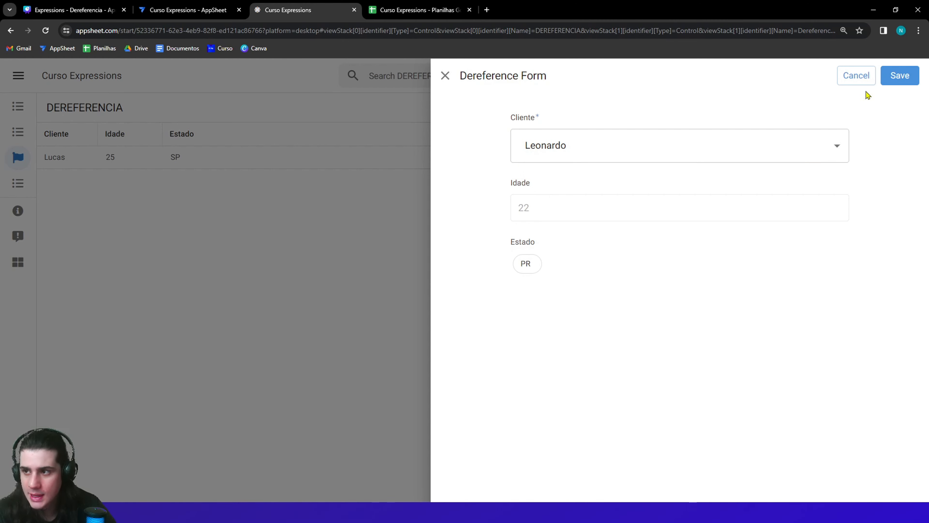
{"action": "left_click", "coordinate": [899, 76]}
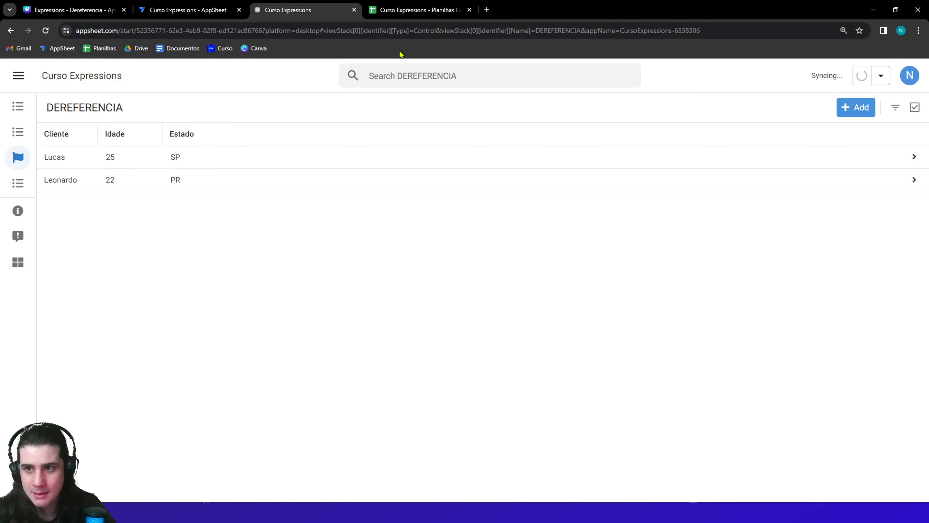
Step: In Google Sheets, examine the new record's Cliente key in the Dereference sheet and open the Cliente sheet for comparison
{"action": "left_click", "coordinate": [406, 10]}
{"action": "left_click", "coordinate": [221, 278]}
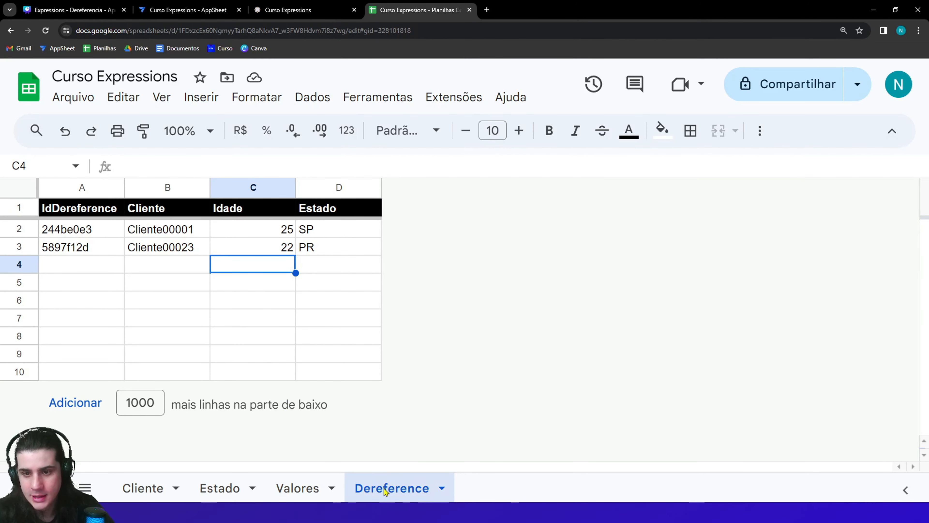
{"action": "left_click_drag", "start_coordinate": [164, 269], "coordinate": [329, 269]}
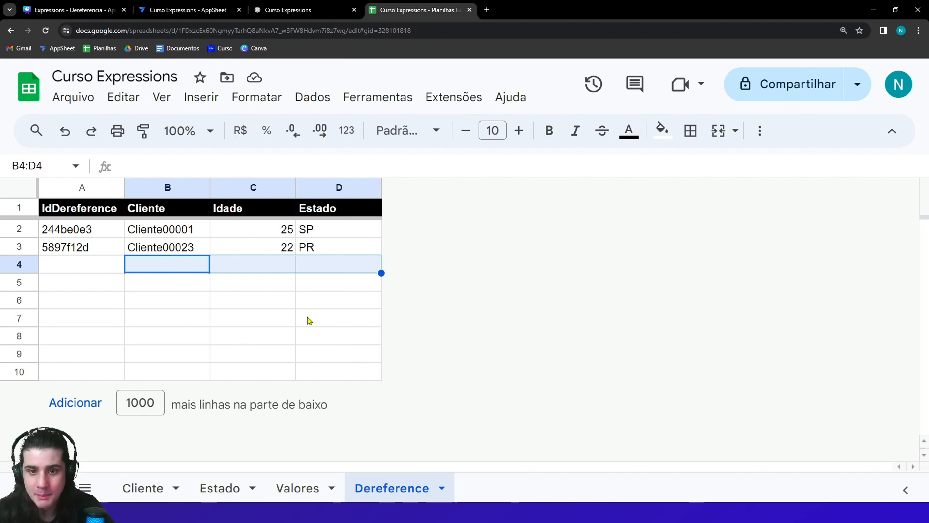
{"action": "left_click", "coordinate": [167, 268]}
{"action": "left_click", "coordinate": [168, 253]}
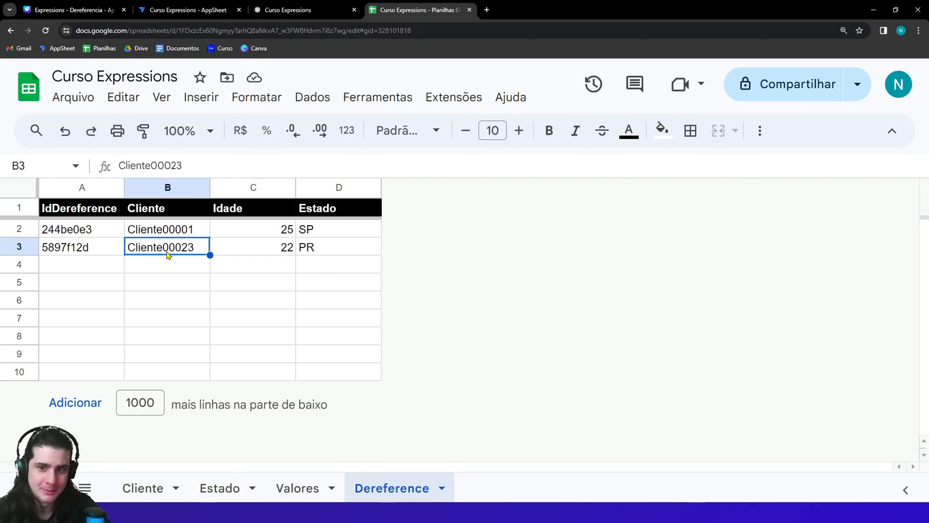
{"action": "left_click", "coordinate": [136, 487]}
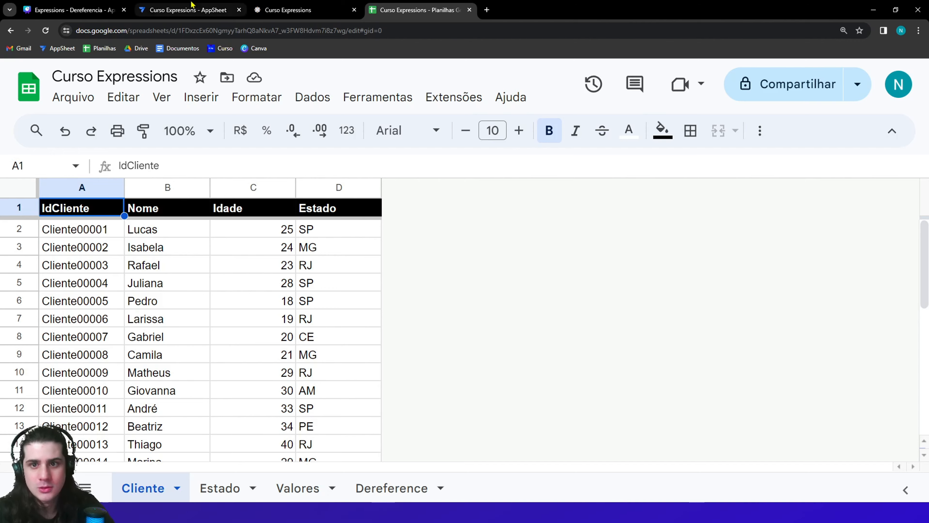
Step: In the AppSheet editor, examine the key column of the Dereference table and the key and label columns of the Cliente table
{"action": "left_click", "coordinate": [186, 10]}
{"action": "left_click_drag", "start_coordinate": [485, 175], "coordinate": [510, 180]}
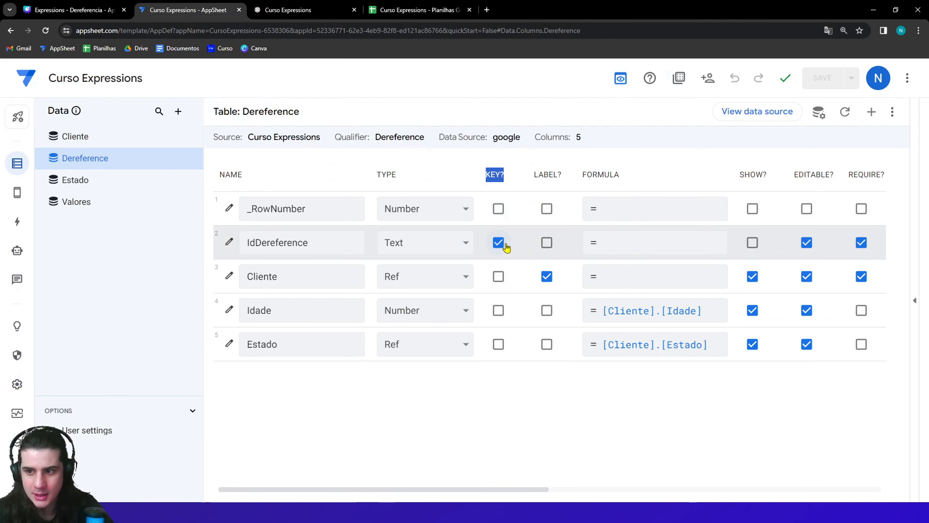
{"action": "left_click_drag", "start_coordinate": [250, 242], "coordinate": [256, 243]}
{"action": "left_click", "coordinate": [249, 243]}
{"action": "left_click", "coordinate": [256, 242]}
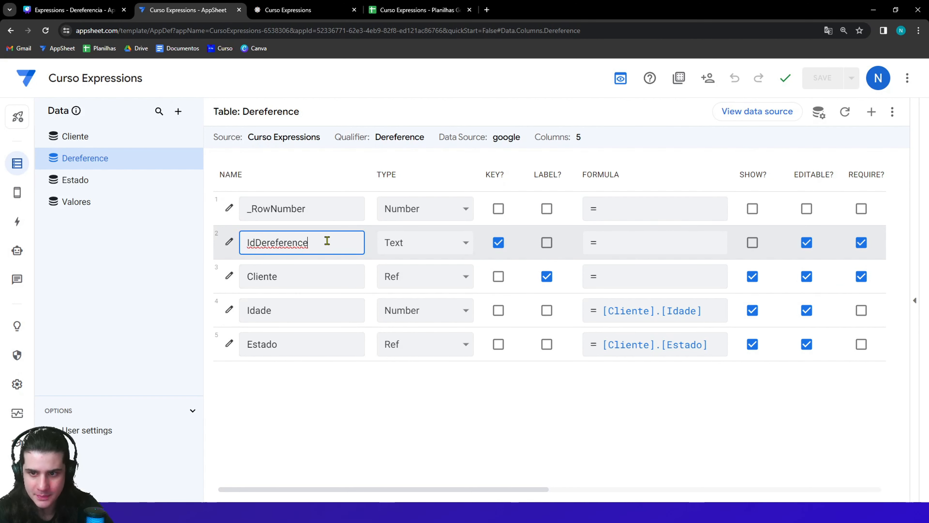
{"action": "left_click", "coordinate": [108, 139]}
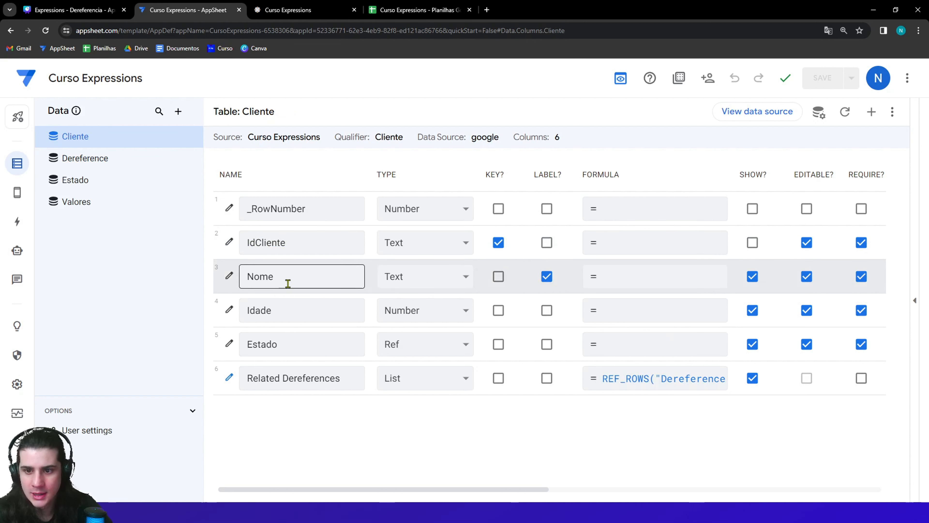
{"action": "left_click_drag", "start_coordinate": [280, 277], "coordinate": [243, 283]}
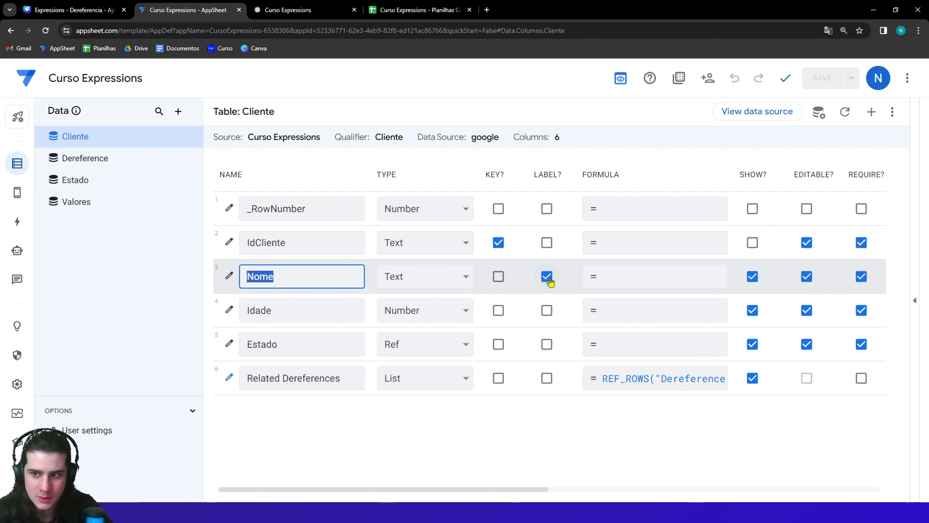
{"action": "double_click", "coordinate": [245, 242]}
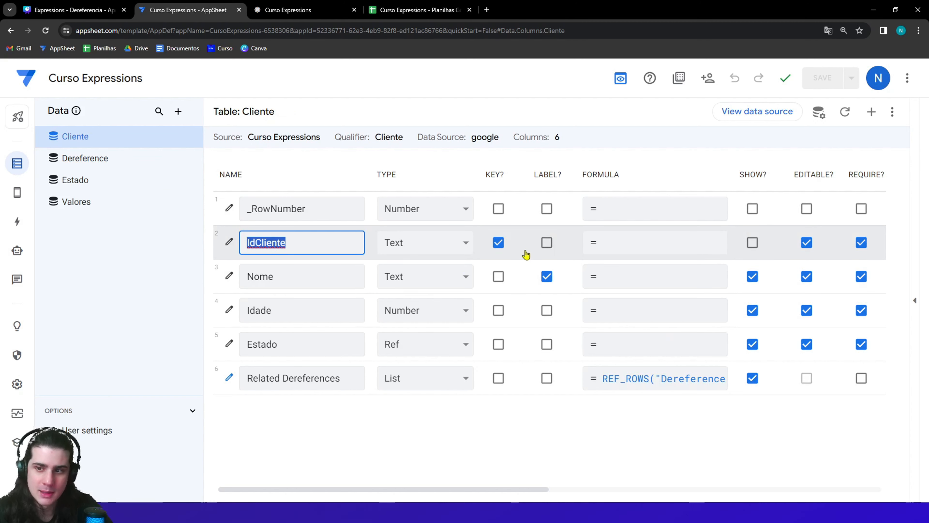
{"action": "left_click", "coordinate": [300, 239]}
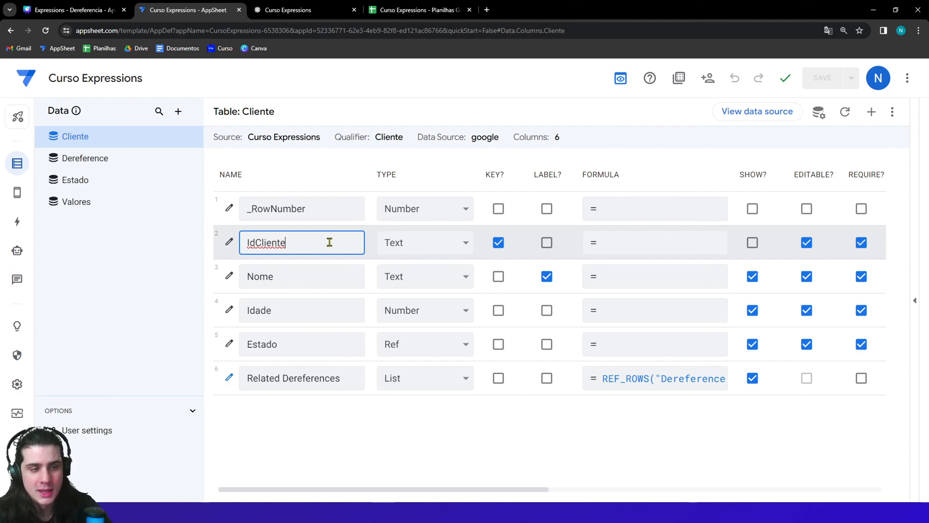
Step: Compare the Cliente keys stored in Google Sheets' Dereference sheet with the Cliente column in the running app's DEREFERENCIA view
{"action": "left_click", "coordinate": [417, 10]}
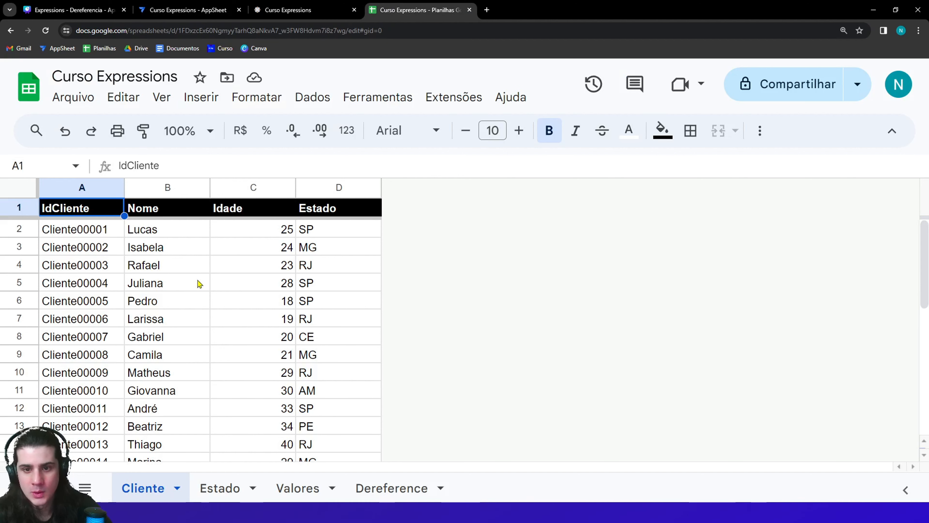
{"action": "left_click", "coordinate": [425, 489]}
{"action": "left_click_drag", "start_coordinate": [179, 231], "coordinate": [186, 255]}
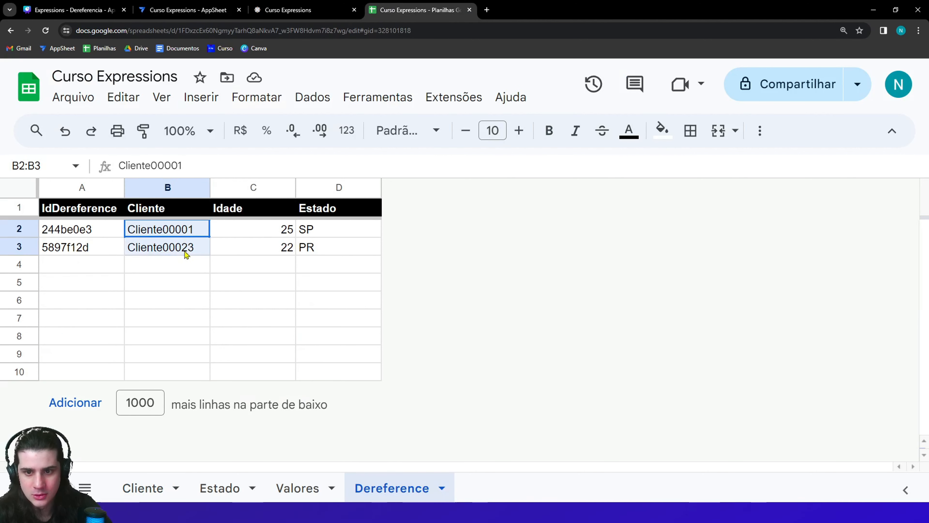
{"action": "left_click", "coordinate": [288, 10]}
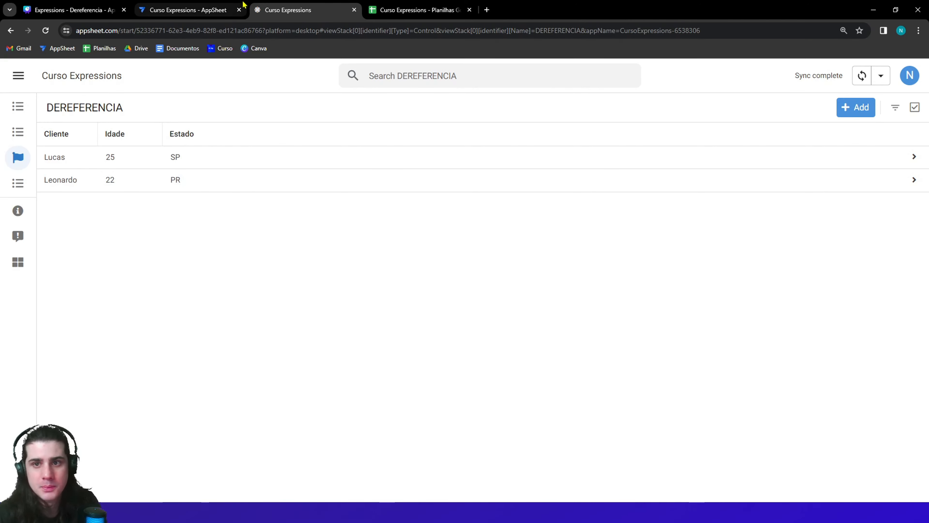
{"action": "left_click", "coordinate": [234, 8]}
Step: Back in Google Sheets, examine the Cliente, Idade and Estado values in row 2 of the Dereference sheet
{"action": "left_click", "coordinate": [474, 4]}
{"action": "left_click", "coordinate": [204, 235]}
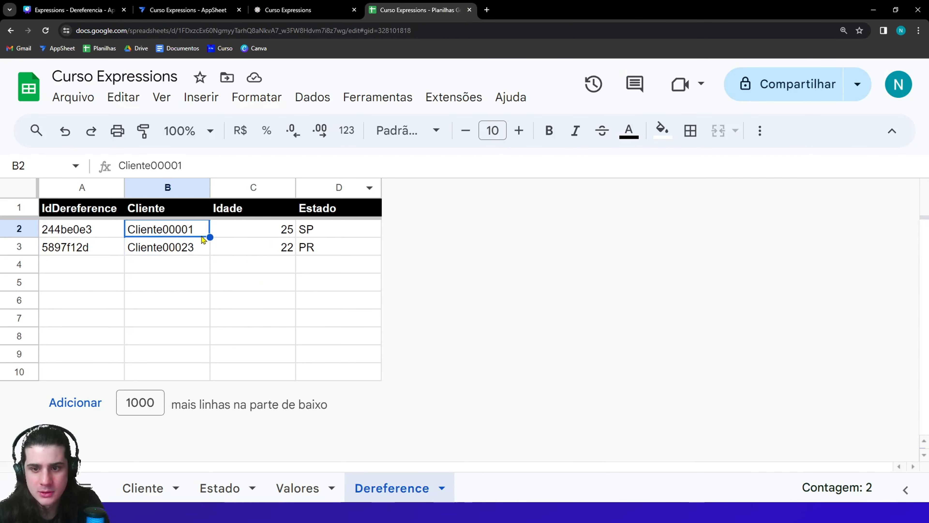
{"action": "left_click", "coordinate": [240, 233]}
{"action": "left_click_drag", "start_coordinate": [241, 232], "coordinate": [303, 236]}
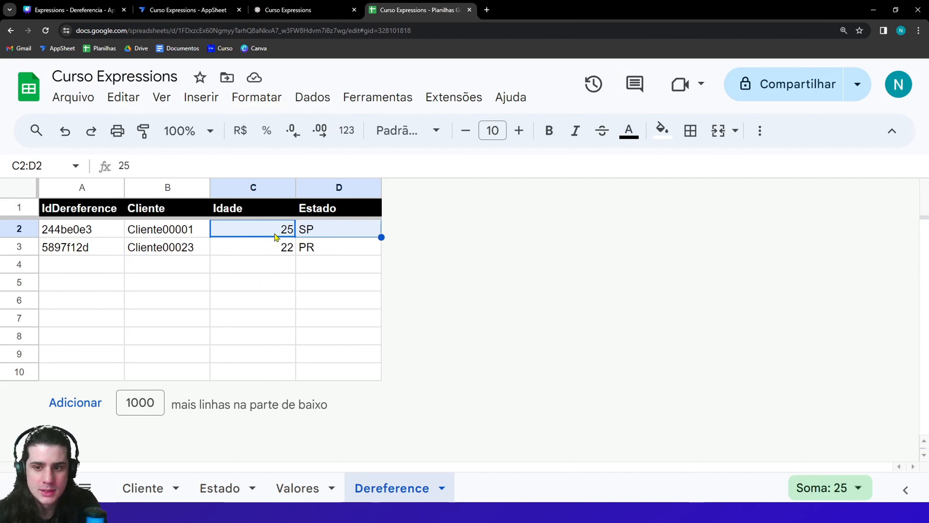
{"action": "left_click", "coordinate": [284, 236]}
{"action": "left_click", "coordinate": [318, 233]}
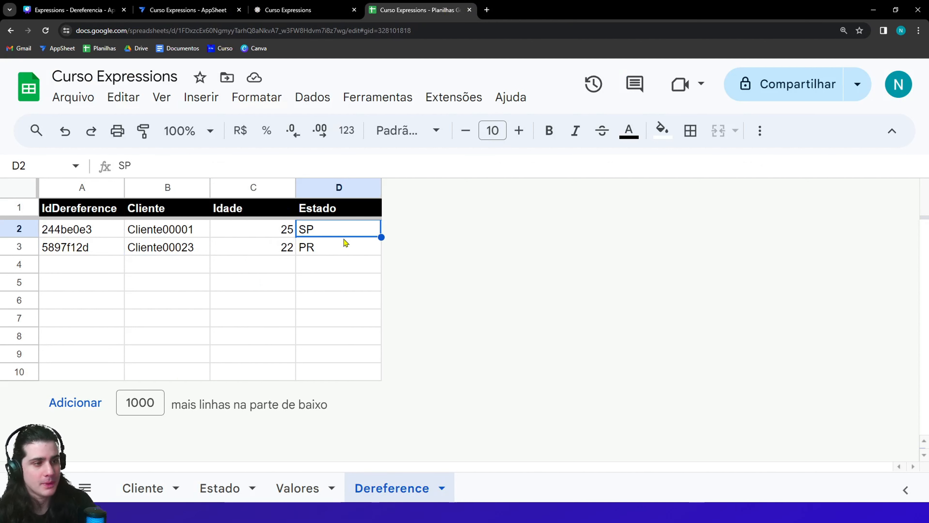
{"action": "left_click", "coordinate": [290, 233]}
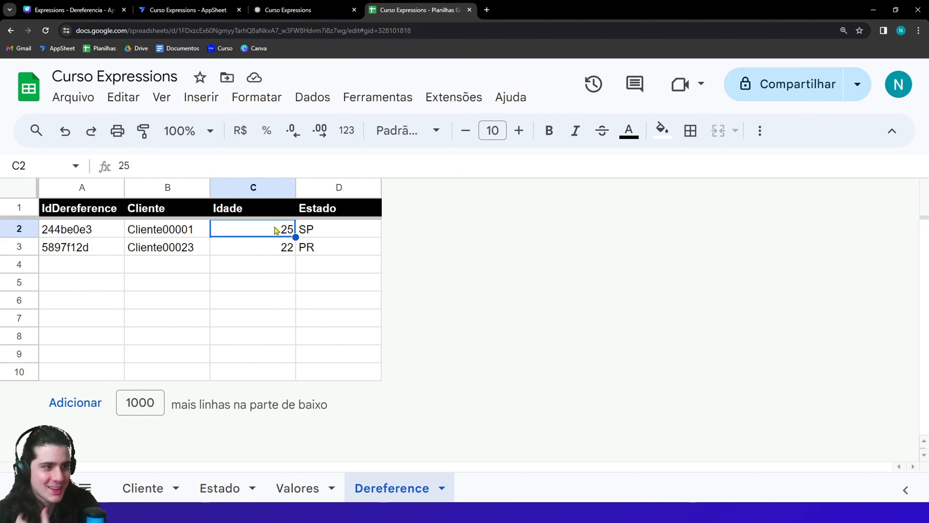
{"action": "left_click", "coordinate": [305, 229]}
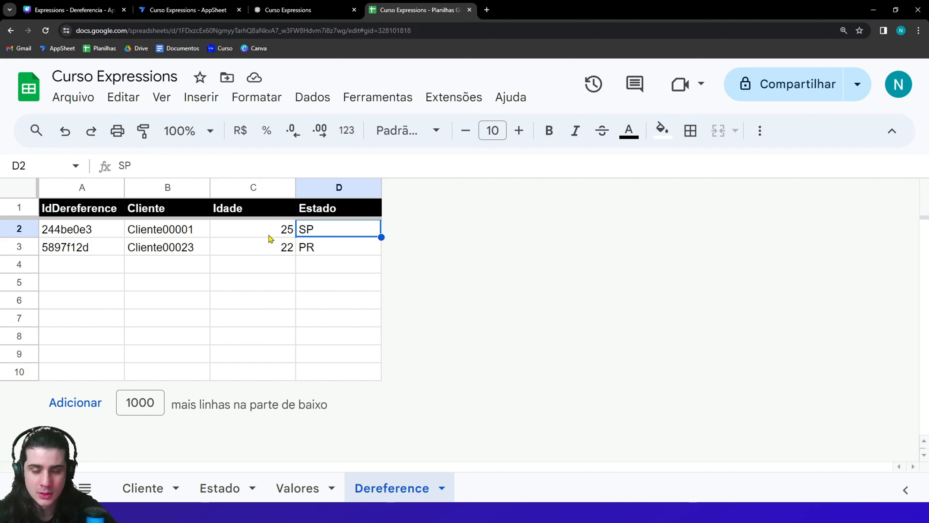
{"action": "left_click", "coordinate": [261, 236]}
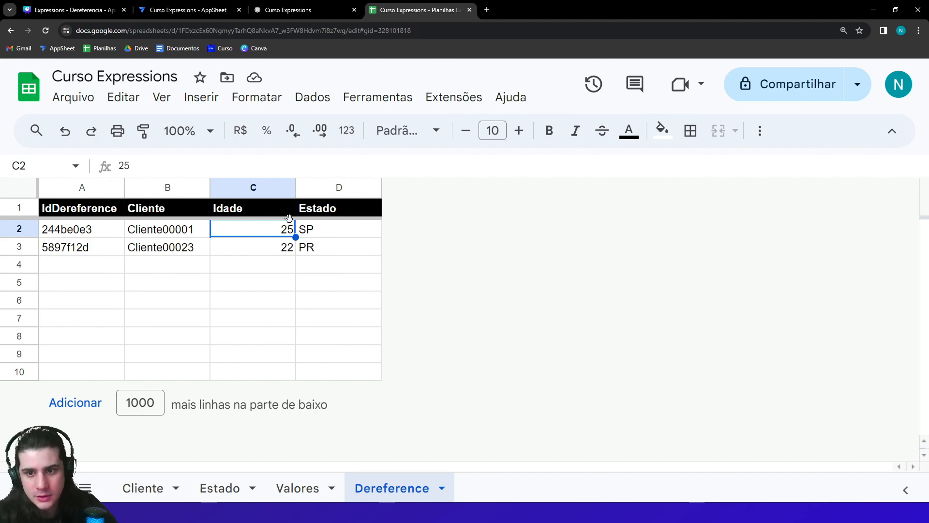
Step: Insert a column between Cliente and Idade in the Dereference sheet and give it the header Nome
{"action": "right_click", "coordinate": [273, 187]}
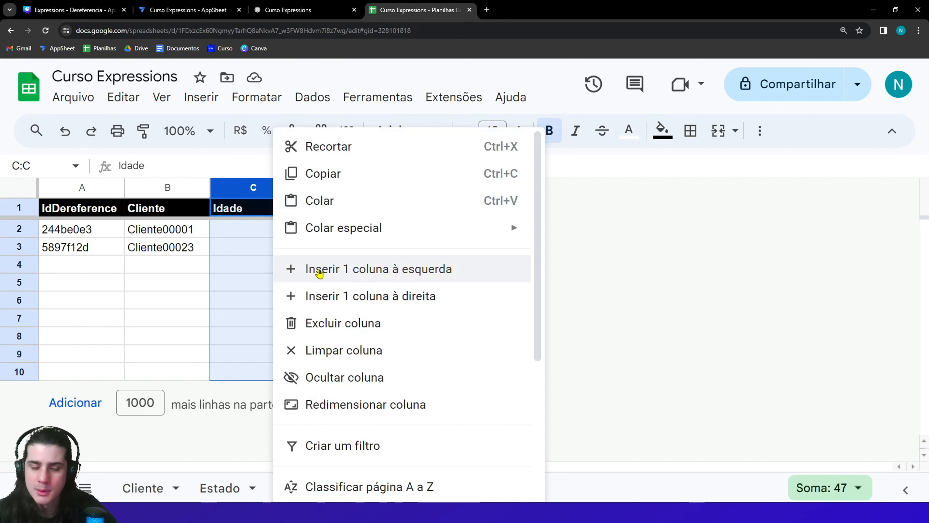
{"action": "left_click", "coordinate": [319, 273]}
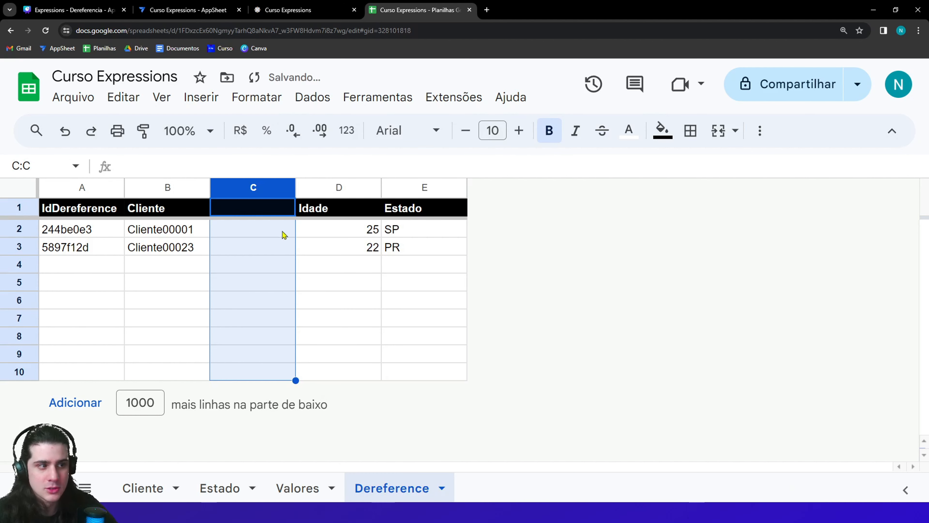
{"action": "left_click", "coordinate": [252, 210]}
{"action": "left_click_drag", "start_coordinate": [171, 212], "coordinate": [226, 212]}
{"action": "left_click", "coordinate": [207, 212]}
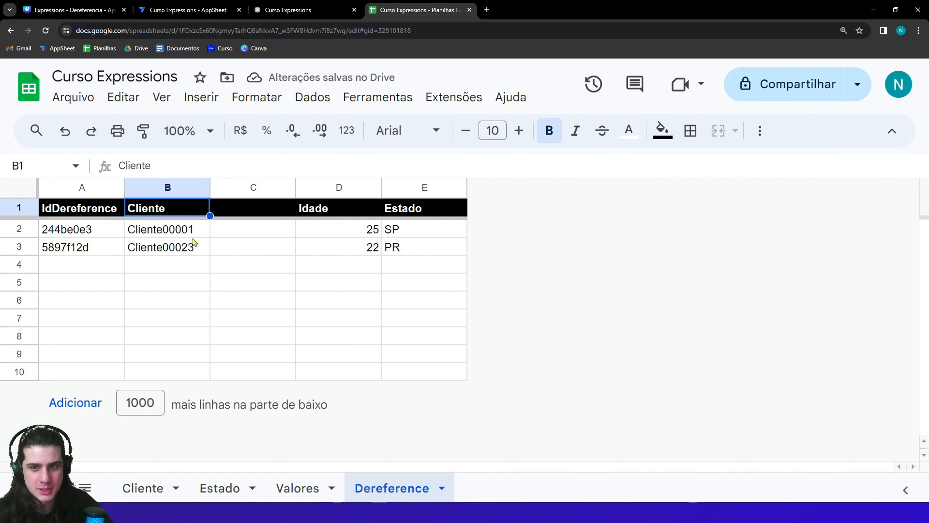
{"action": "left_click", "coordinate": [193, 231]}
{"action": "left_click", "coordinate": [238, 214]}
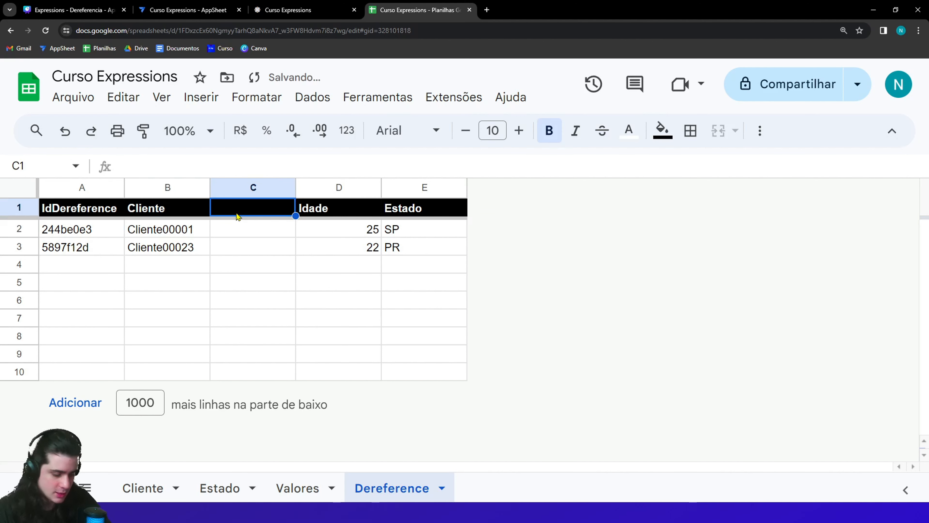
{"action": "type", "text": "N"}
{"action": "key", "text": "Caps_Lock"}
{"action": "type", "text": "ome"}
{"action": "key", "text": "Tab"}
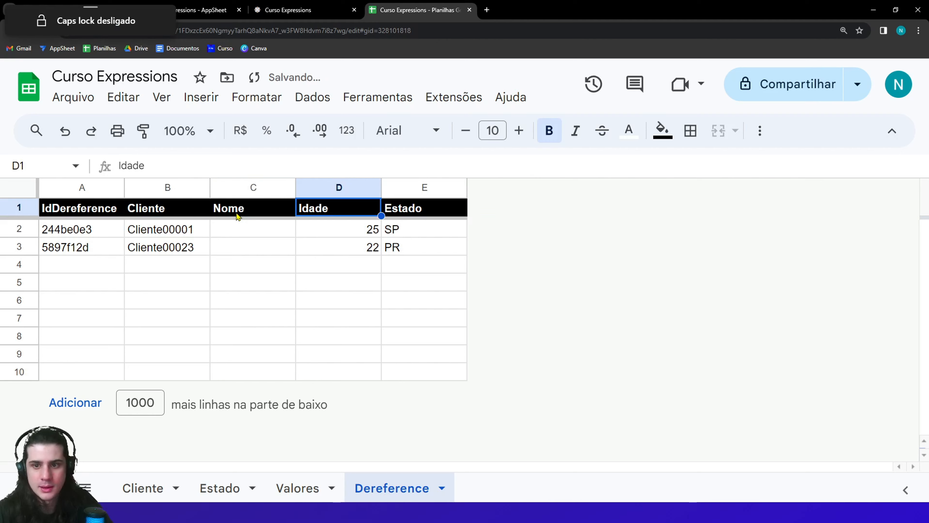
Step: Switch to the AppSheet editor and regenerate the column structure of the Dereference table
{"action": "left_click", "coordinate": [216, 10]}
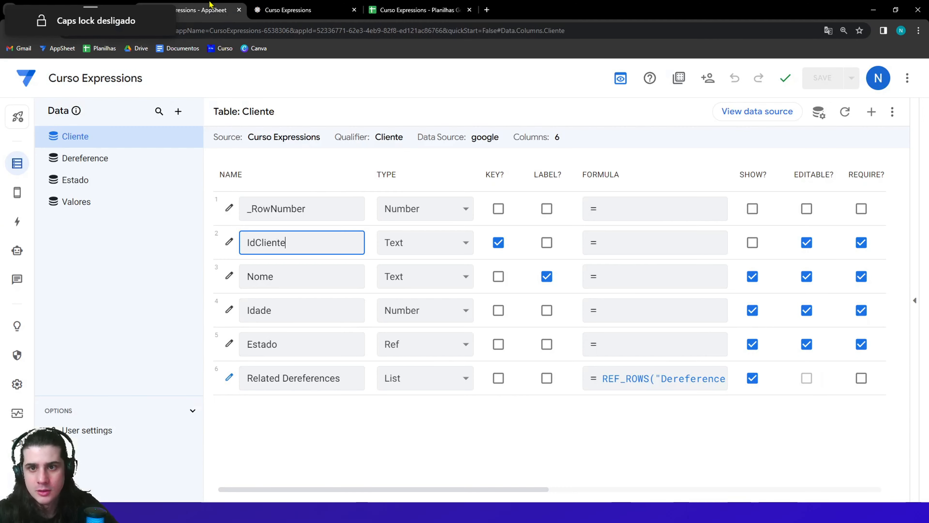
{"action": "left_click", "coordinate": [130, 160]}
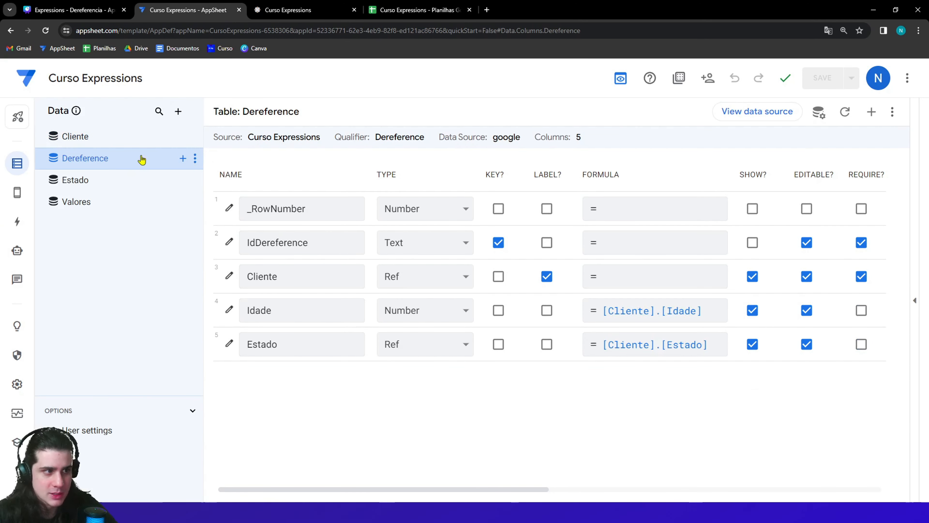
{"action": "left_click", "coordinate": [844, 112]}
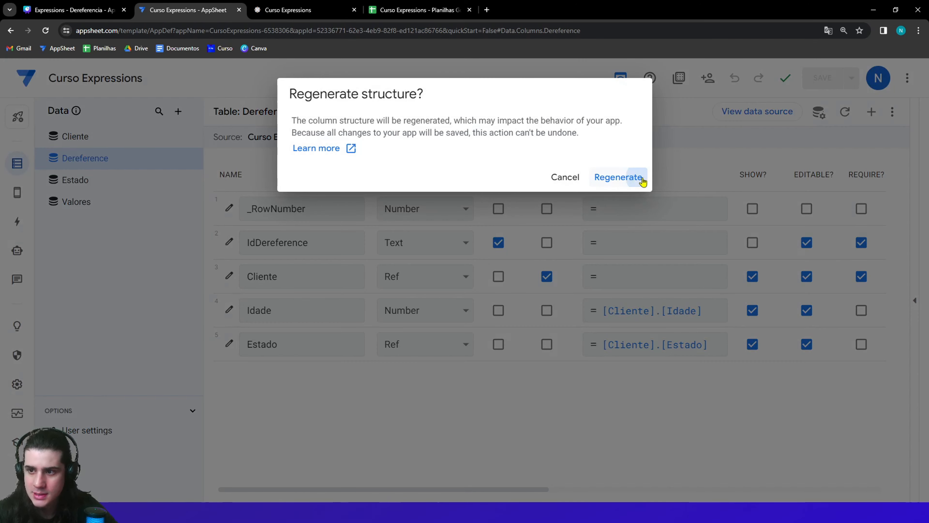
{"action": "left_click", "coordinate": [618, 177]}
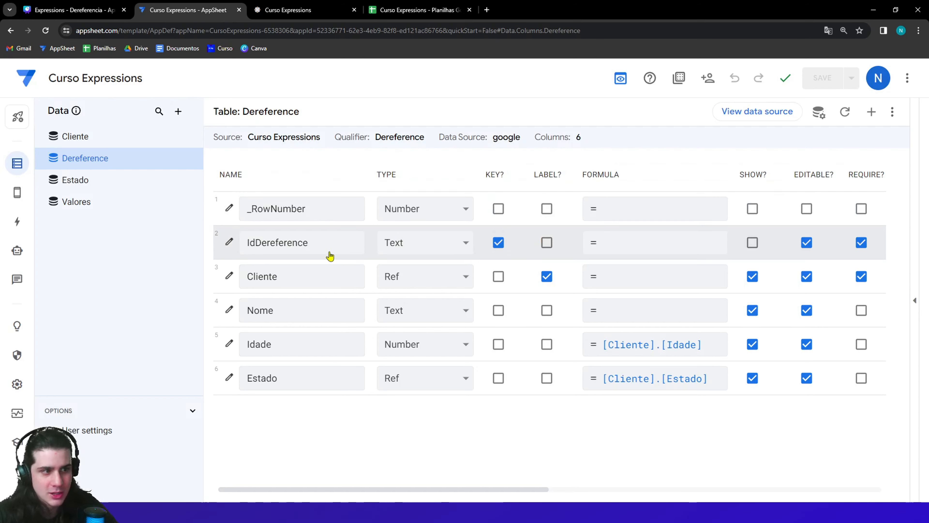
Step: Enter [Cliente].[Nome] as the app formula of the Dereference table's Nome column
{"action": "left_click", "coordinate": [616, 311]}
{"action": "key", "text": "Caps_Lock"}
{"action": "type", "text": "[Cliente"}
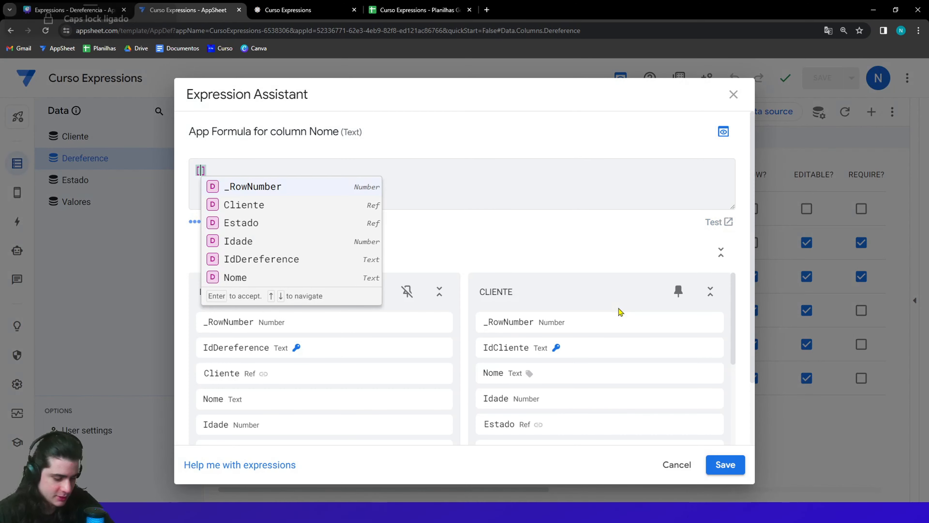
{"action": "key", "text": "Return"}
{"action": "type", "text": ".[Nome"}
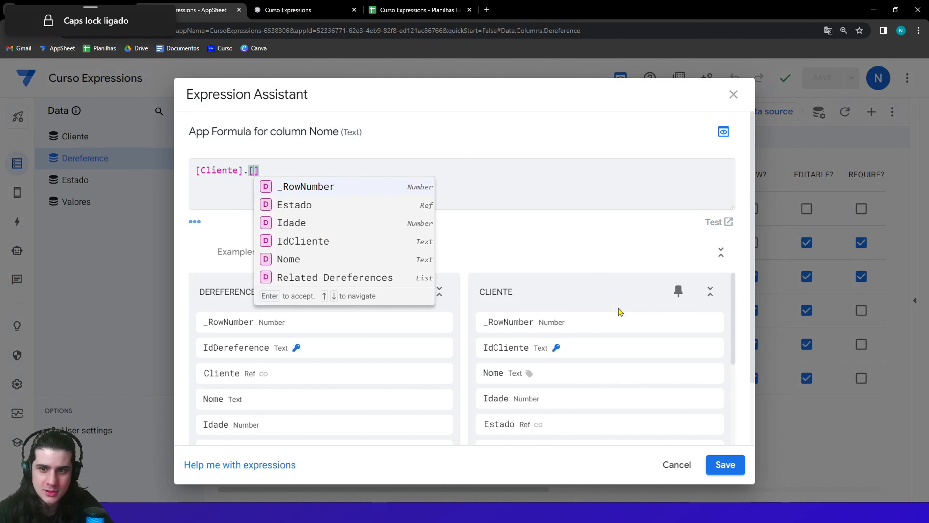
{"action": "key", "text": "Return"}
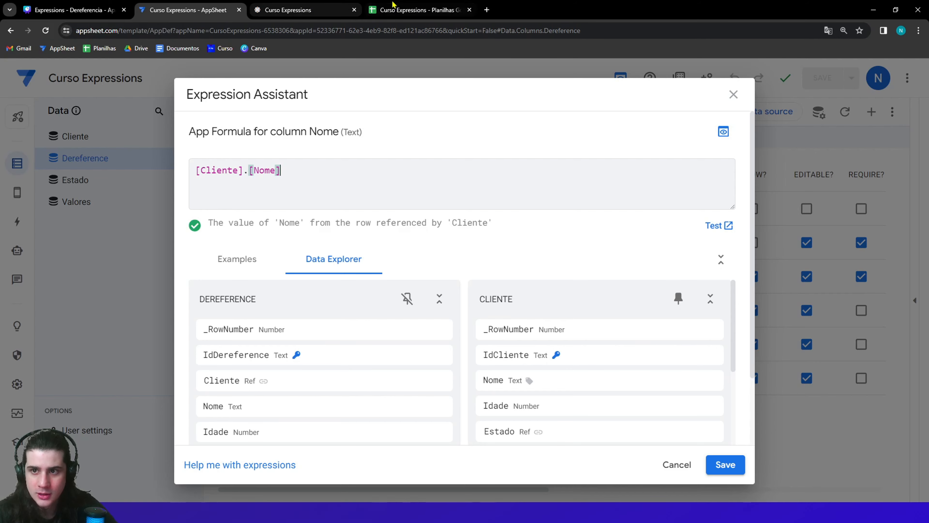
Step: In Google Sheets, examine the Nome column of the Cliente sheet and return to the Dereference sheet
{"action": "left_click", "coordinate": [415, 10]}
{"action": "left_click", "coordinate": [146, 491]}
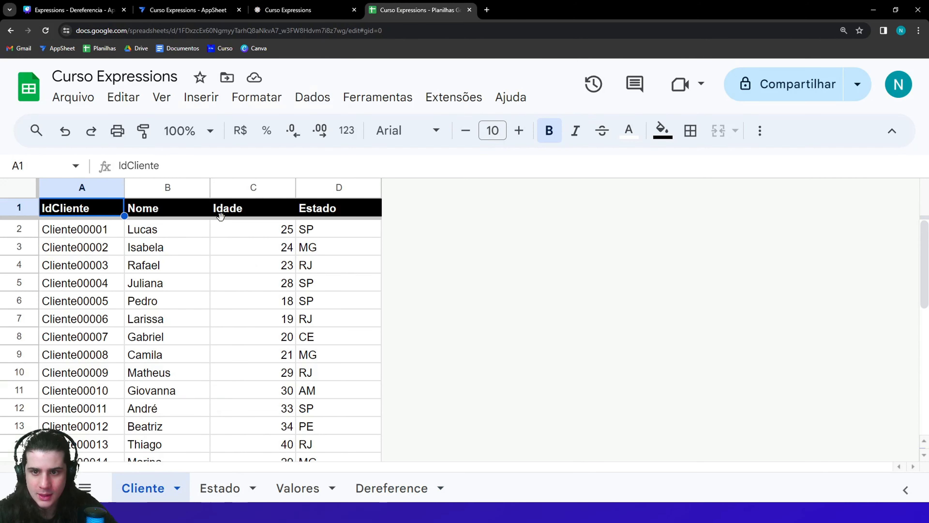
{"action": "left_click", "coordinate": [170, 188]}
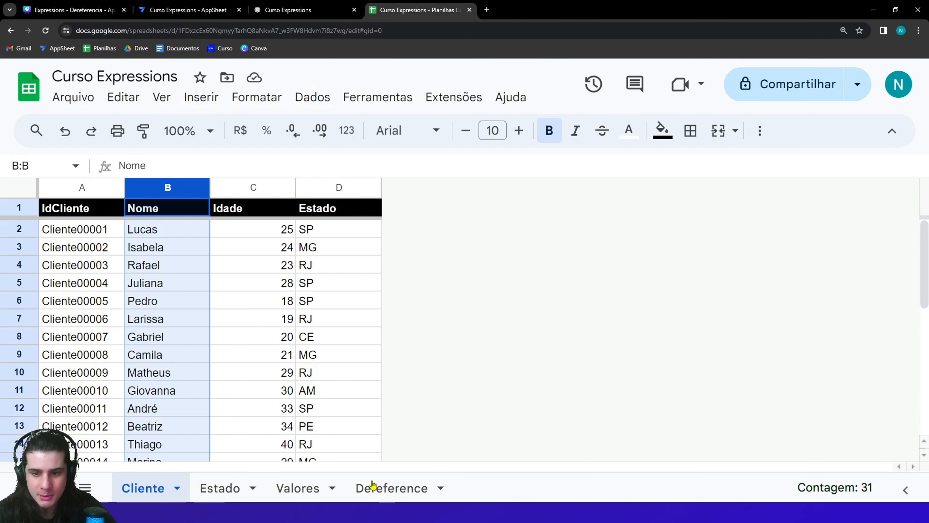
{"action": "left_click", "coordinate": [376, 487]}
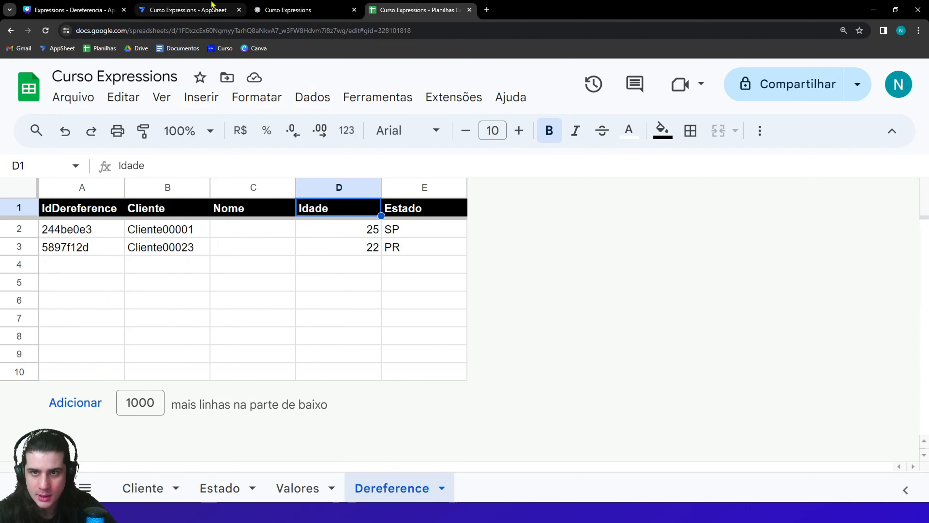
Step: Back in the AppSheet editor, save the Nome column's formula and save the app
{"action": "left_click", "coordinate": [217, 9]}
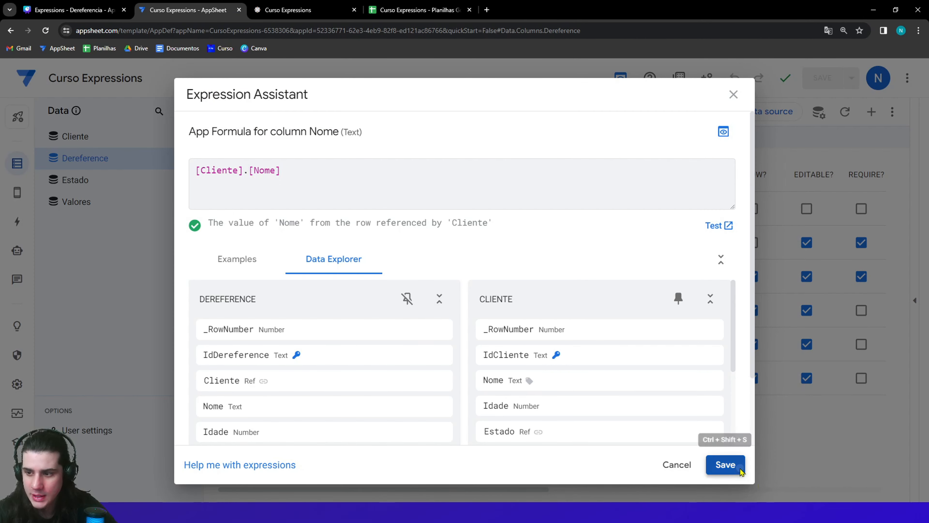
{"action": "left_click", "coordinate": [725, 464]}
{"action": "left_click", "coordinate": [823, 78]}
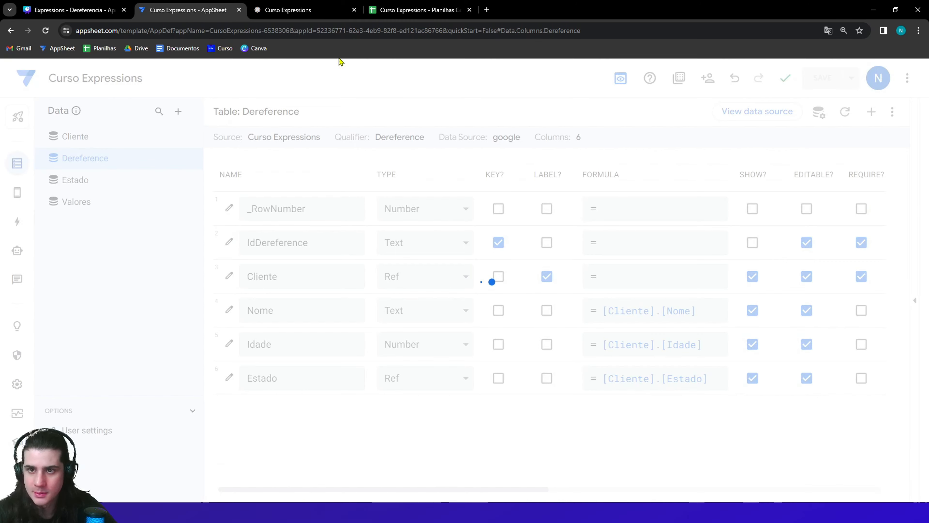
Step: In Google Sheets, clear the records in A2:E5 of the Dereference sheet, keeping the header row
{"action": "left_click", "coordinate": [417, 10]}
{"action": "left_click_drag", "start_coordinate": [81, 228], "coordinate": [402, 289]}
{"action": "key", "text": "Delete"}
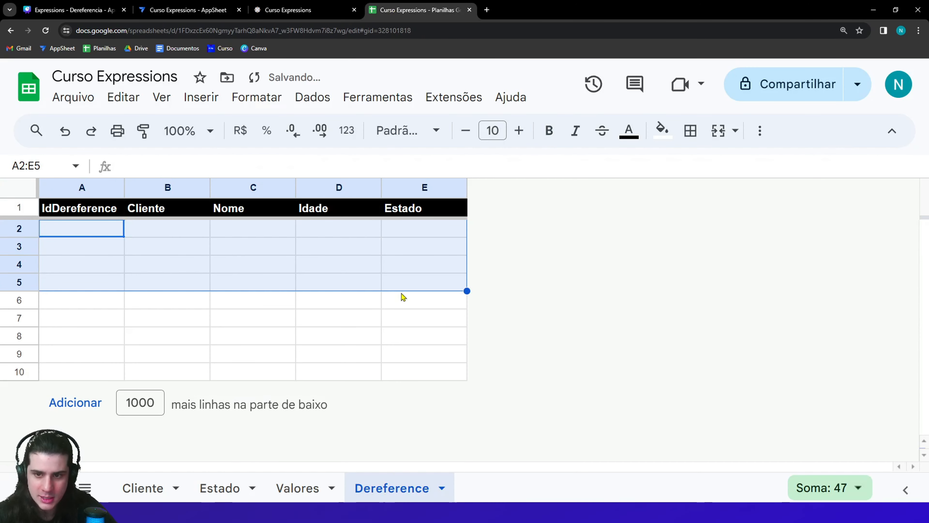
{"action": "left_click", "coordinate": [402, 297]}
Step: Switch to the running app and sync the DEREFERENCIA view
{"action": "left_click", "coordinate": [247, 6]}
{"action": "left_click", "coordinate": [252, 7]}
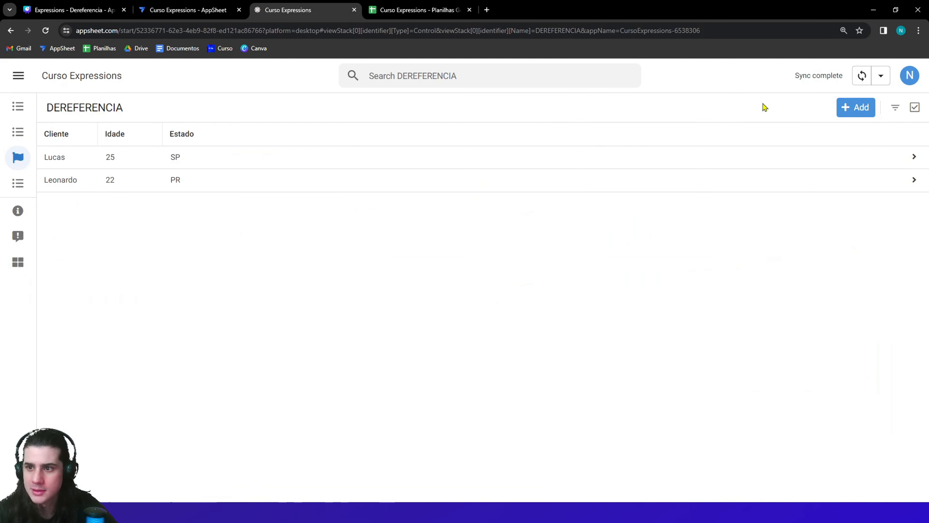
{"action": "left_click", "coordinate": [860, 76]}
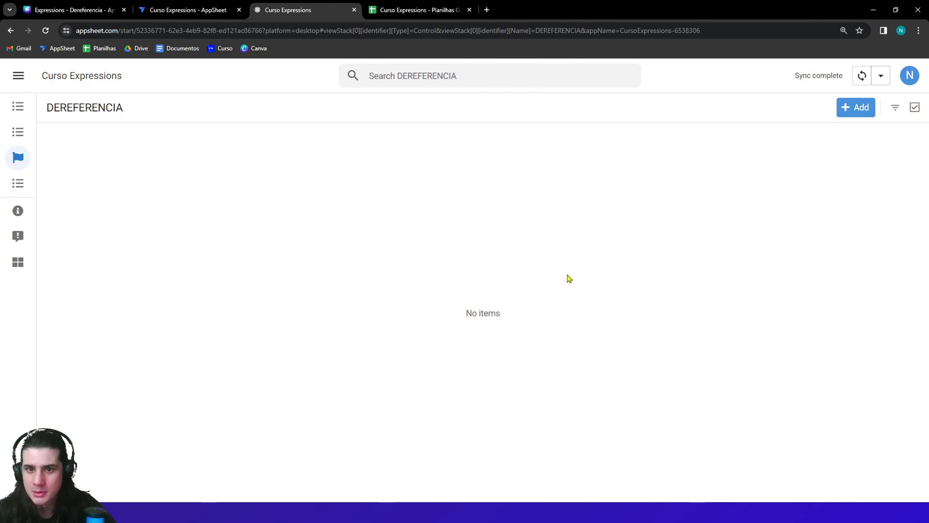
Step: Add a DEREFERENCIA record for an existing client found by name, check its filled-in Nome field and save it
{"action": "left_click", "coordinate": [856, 110]}
{"action": "left_click", "coordinate": [656, 143]}
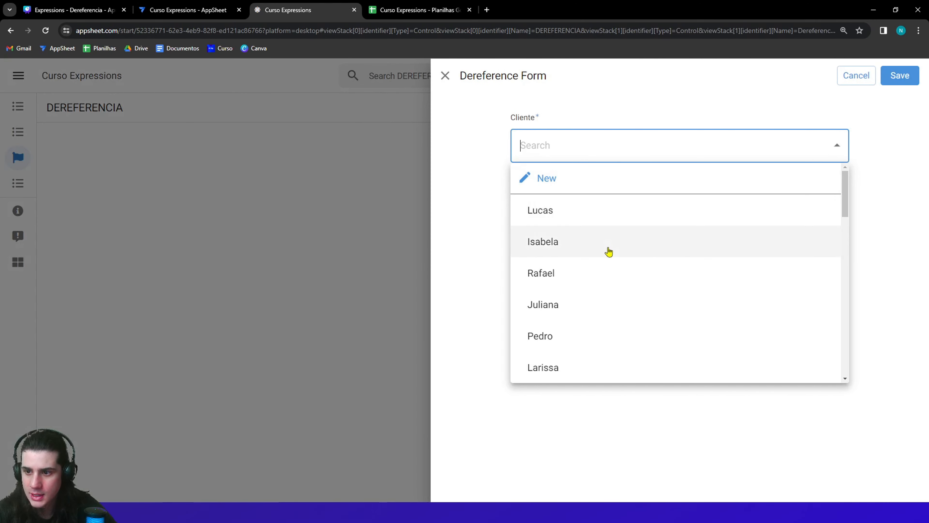
{"action": "key", "text": "Caps_Lock"}
{"action": "type", "text": "Leona"}
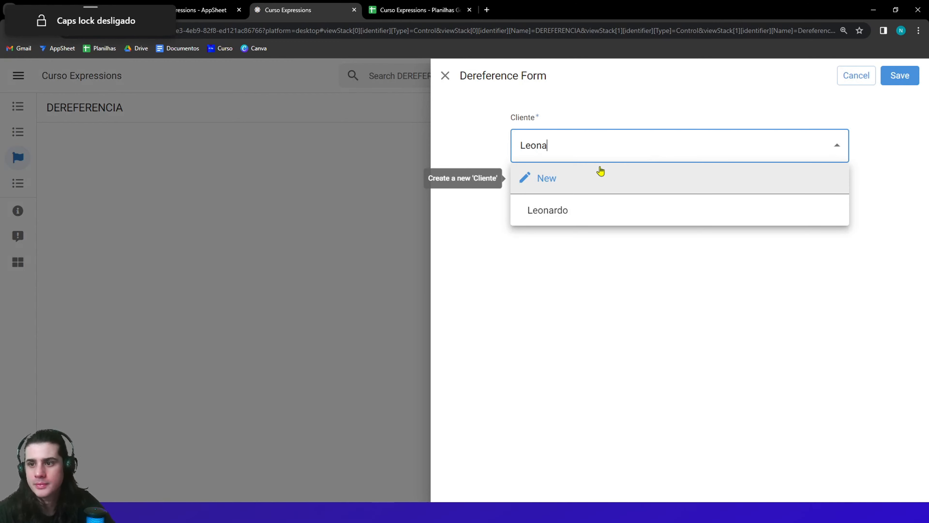
{"action": "left_click", "coordinate": [608, 215]}
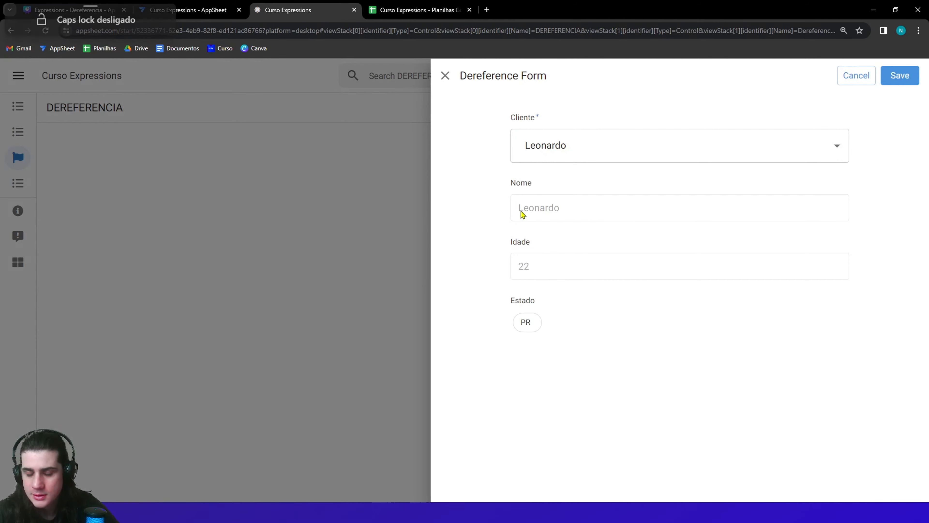
{"action": "left_click_drag", "start_coordinate": [515, 211], "coordinate": [563, 214]}
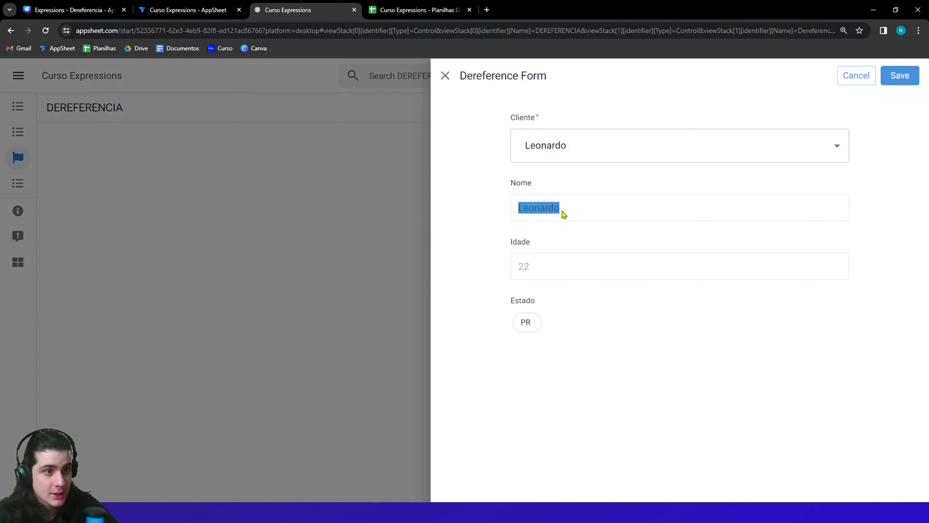
{"action": "left_click", "coordinate": [918, 85]}
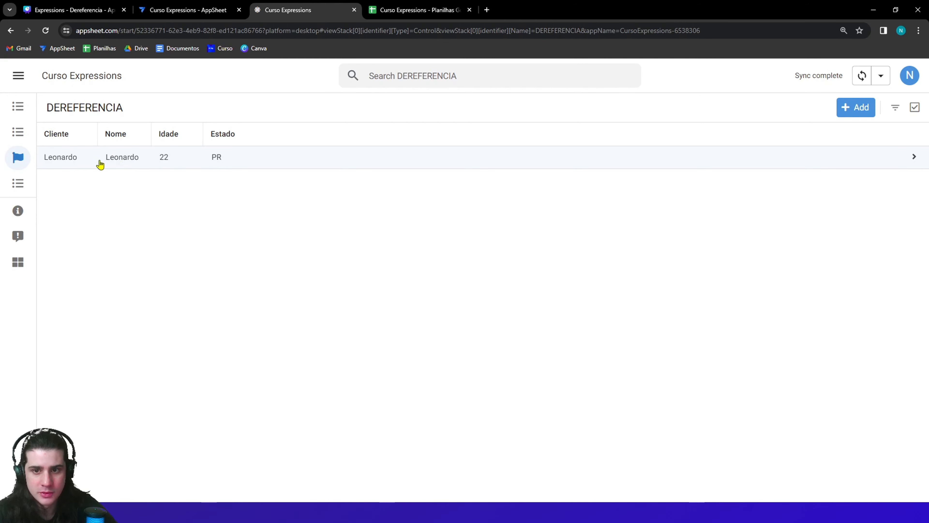
Step: In Google Sheets, check the new record's Nome value in row 2 of the Dereference sheet
{"action": "key", "text": "ctrl+Tab"}
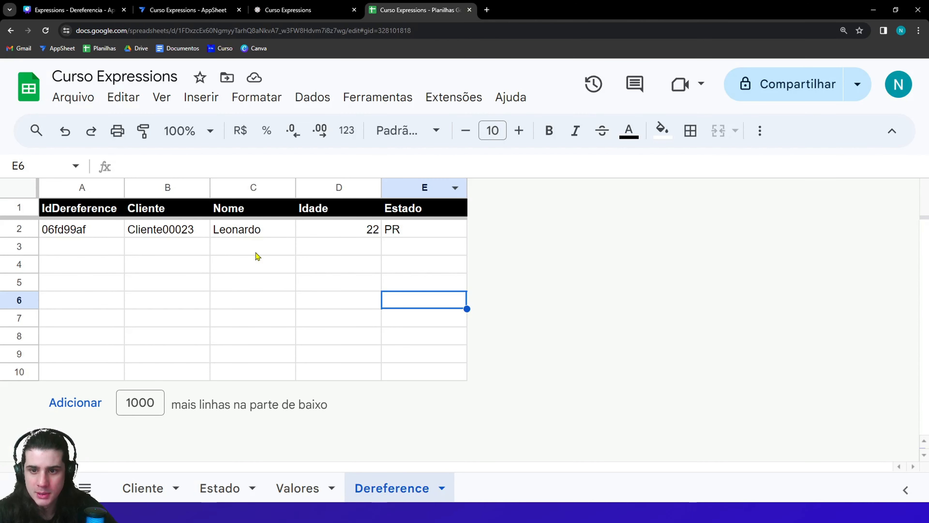
{"action": "left_click", "coordinate": [245, 236]}
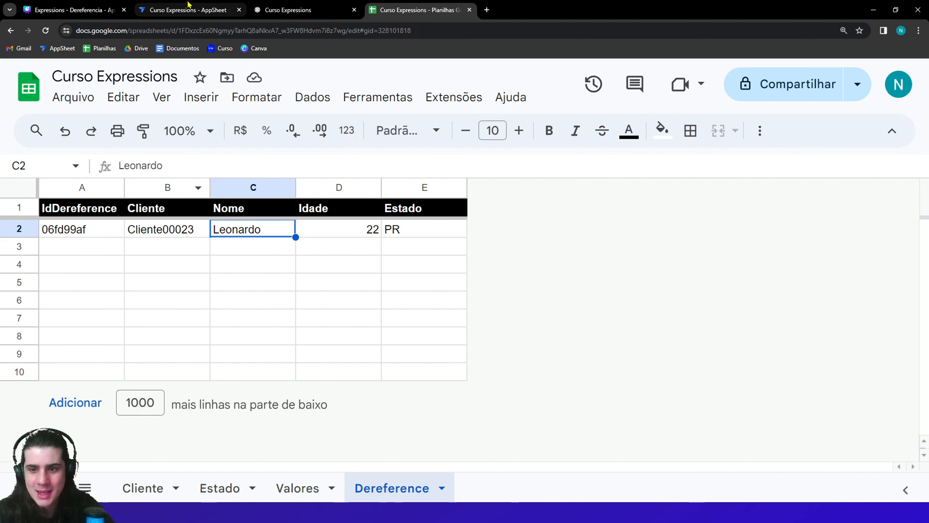
Step: In the AppSheet editor, examine the Teste column and its type in the Estado table
{"action": "left_click", "coordinate": [189, 10]}
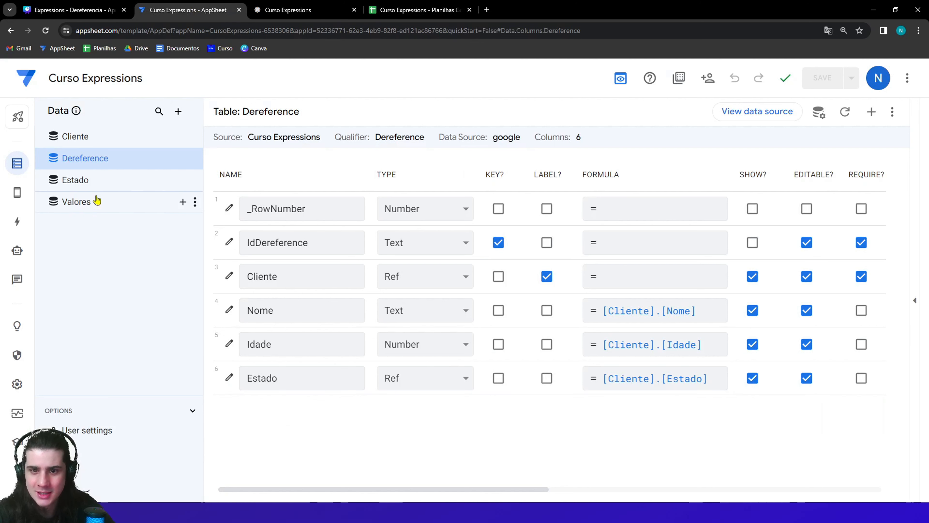
{"action": "left_click", "coordinate": [87, 189]}
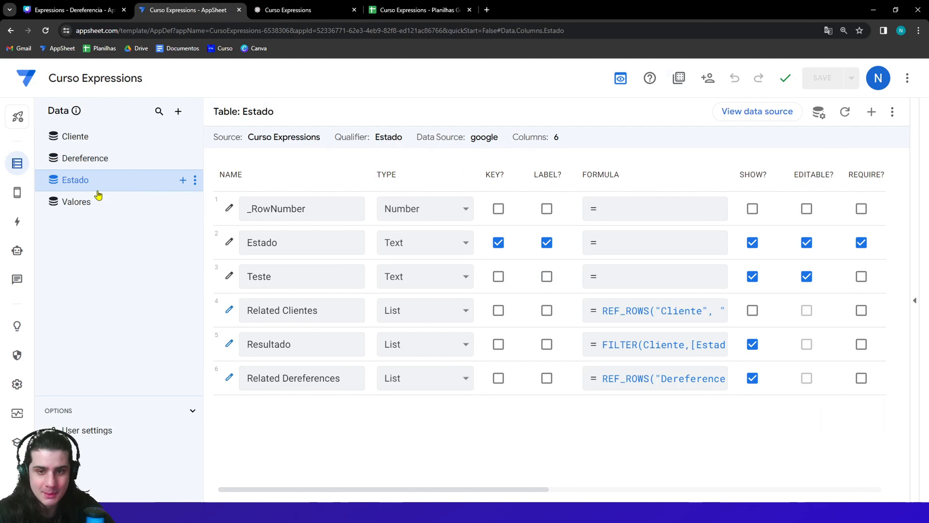
{"action": "left_click", "coordinate": [267, 277]}
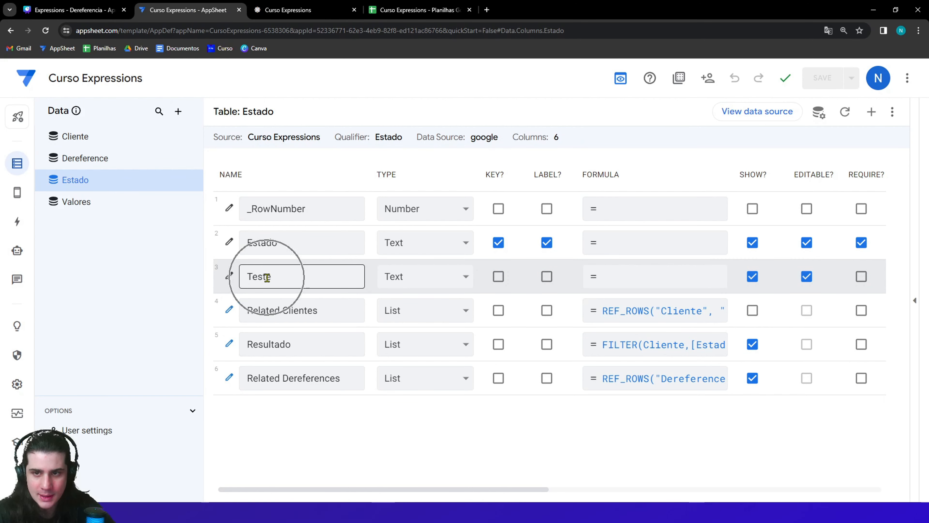
{"action": "left_click", "coordinate": [404, 278]}
{"action": "key", "text": "ctrl"}
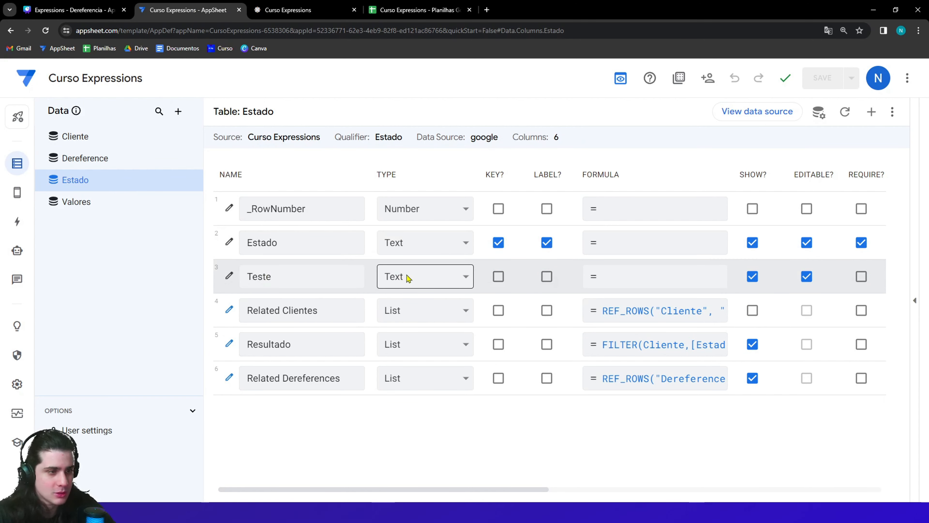
{"action": "key", "text": "ctrl"}
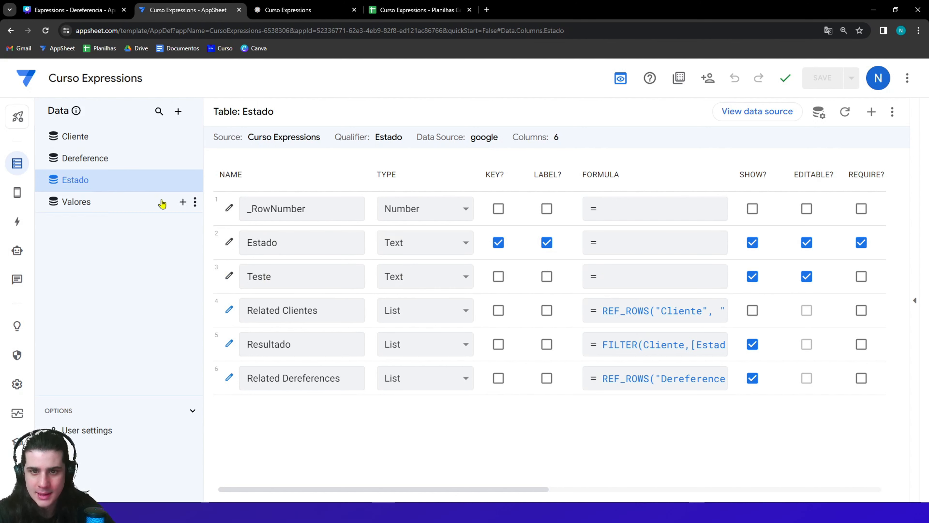
{"action": "key", "text": "ctrl"}
Step: Extend the app formula of the Dereference table's Estado column to [Cliente].[Estado].[Teste] and save the expression
{"action": "left_click", "coordinate": [94, 164]}
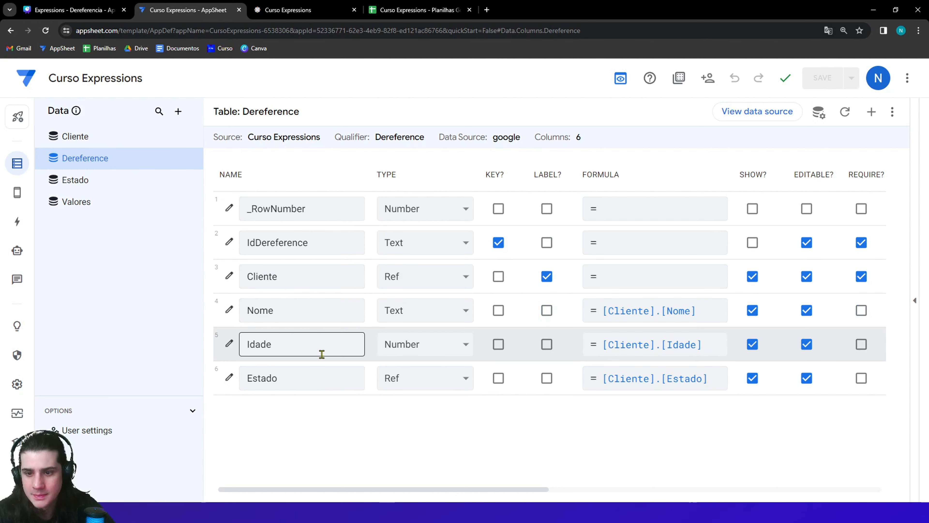
{"action": "left_click", "coordinate": [704, 382]}
{"action": "left_click", "coordinate": [348, 181]}
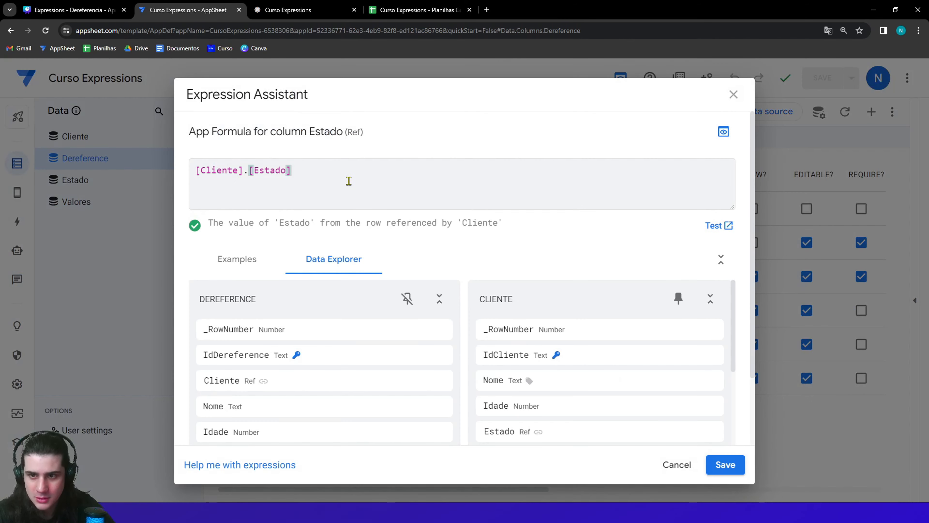
{"action": "type", "text": ".[E"}
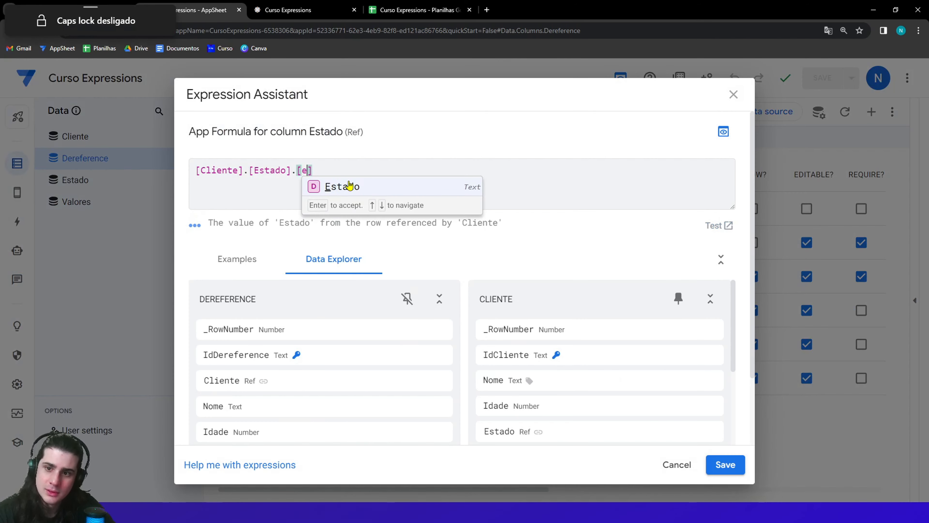
{"action": "key", "text": "BackSpace"}
{"action": "type", "text": "Tes"}
{"action": "left_click", "coordinate": [350, 186]}
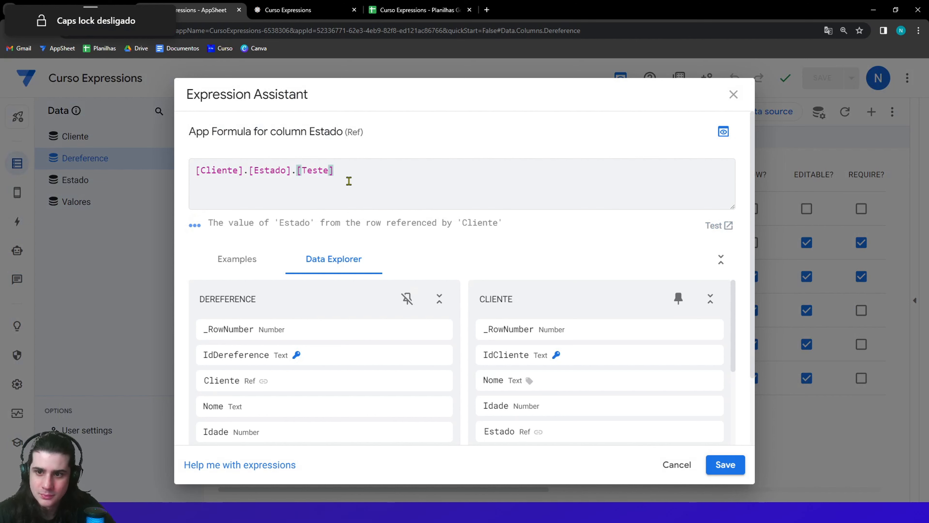
{"action": "left_click", "coordinate": [218, 170]}
{"action": "double_click", "coordinate": [218, 171]}
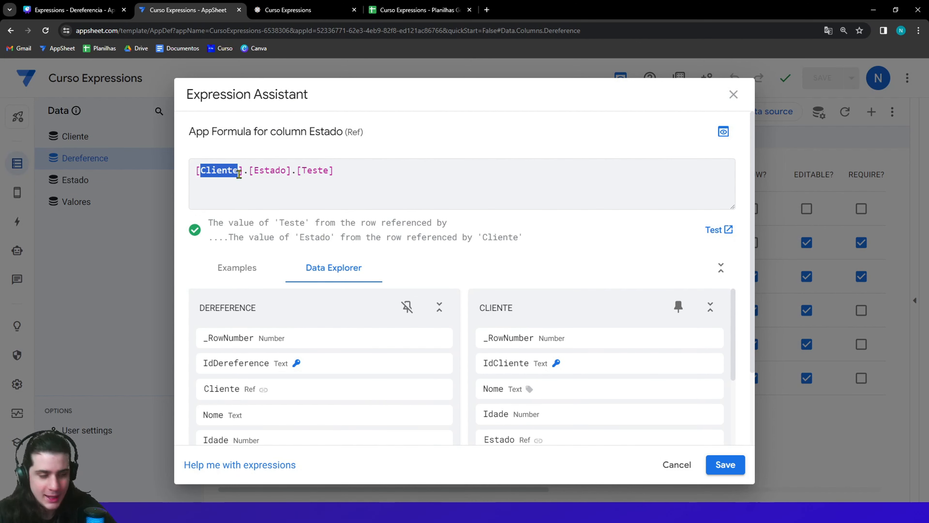
{"action": "left_click", "coordinate": [733, 470]}
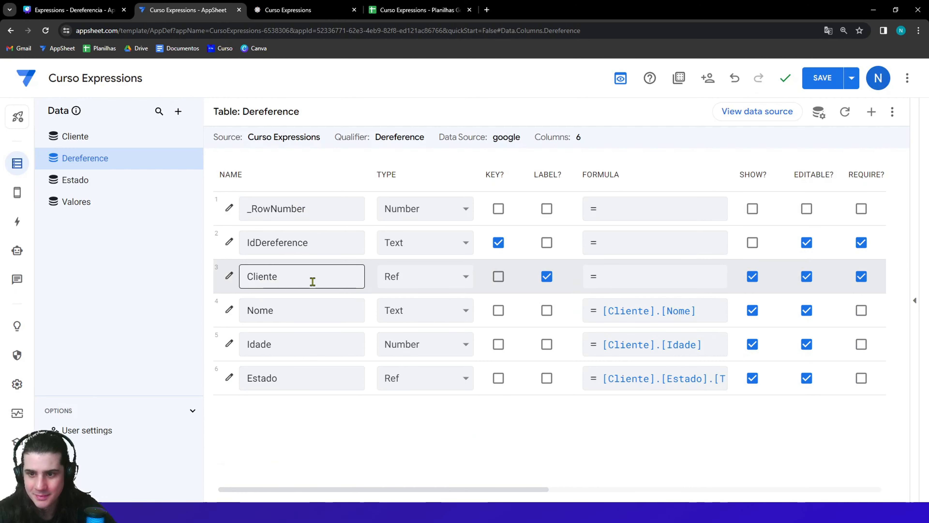
Step: Trace the Dereference table's Cliente reference to the Cliente table and examine its Estado column
{"action": "key", "text": "ctrl"}
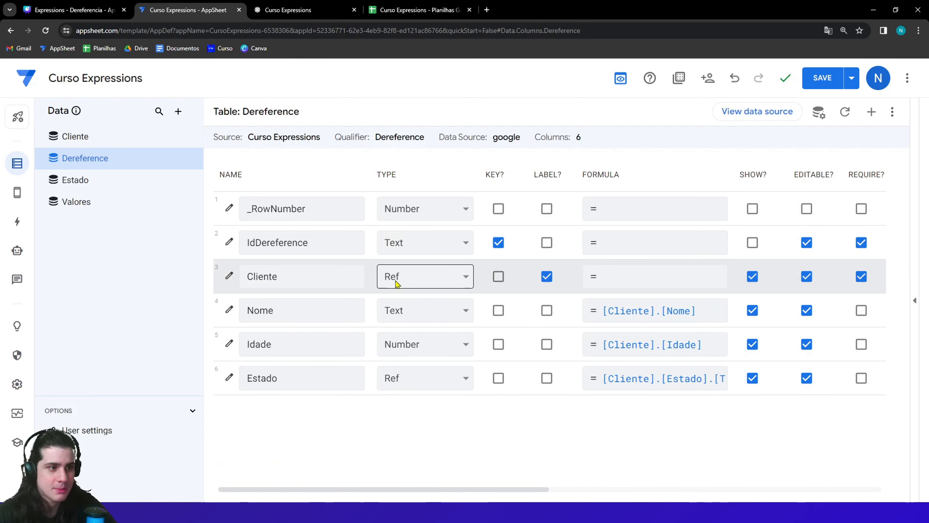
{"action": "key", "text": "ctrl"}
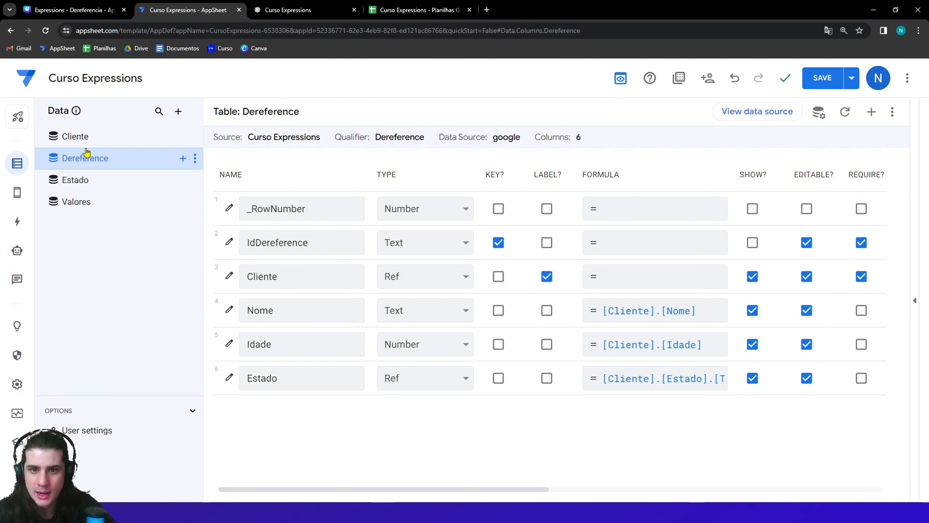
{"action": "left_click", "coordinate": [84, 139]}
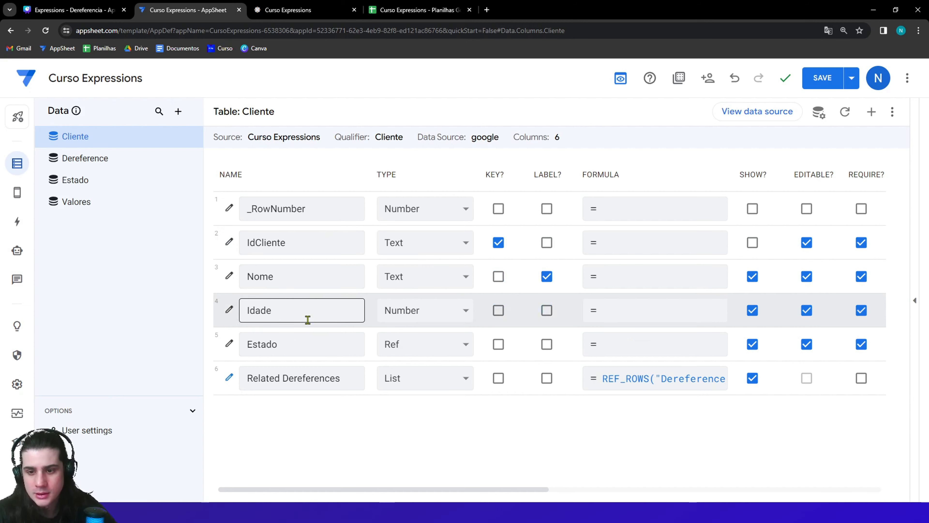
{"action": "left_click", "coordinate": [305, 336]}
Step: In Google Sheets, check the Estado value in row 2 of the Dereference sheet
{"action": "left_click", "coordinate": [417, 10]}
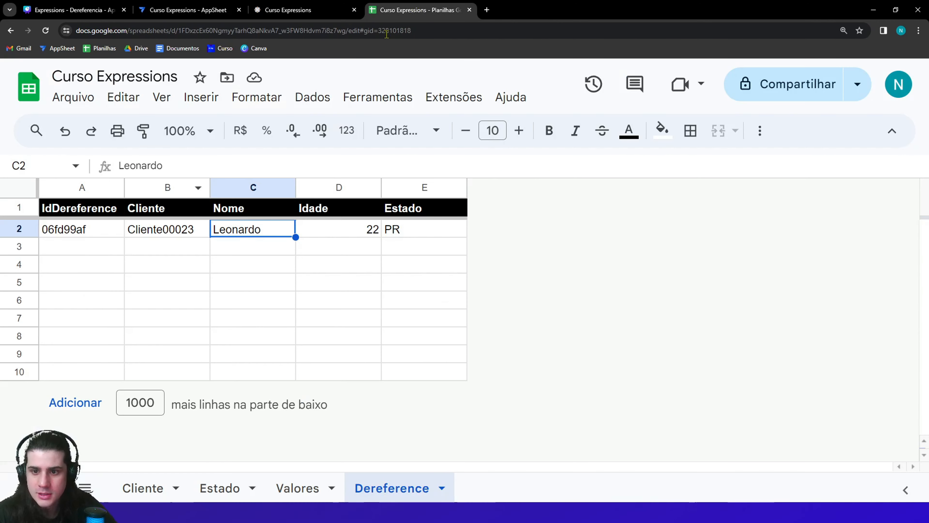
{"action": "left_click", "coordinate": [384, 244]}
{"action": "left_click", "coordinate": [388, 234]}
Step: In the AppSheet editor, check the type of the Estado column in the Cliente table
{"action": "left_click", "coordinate": [188, 9]}
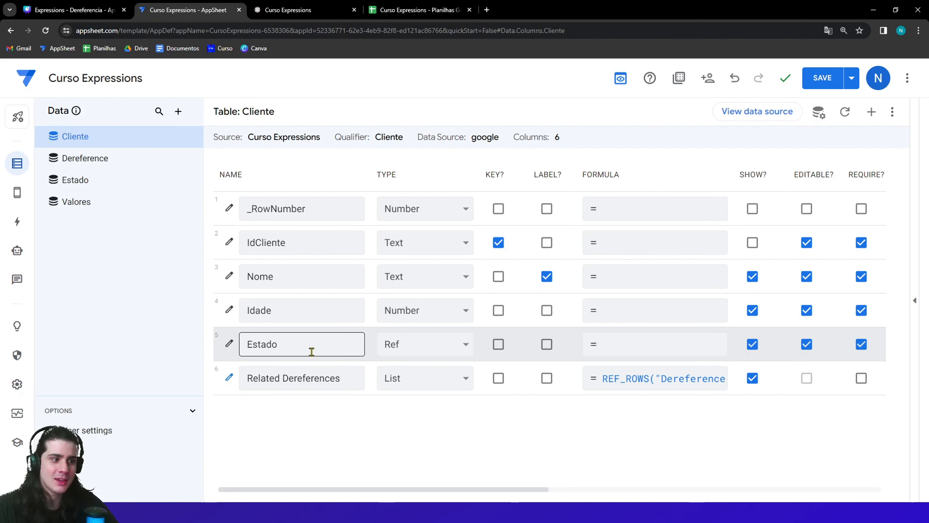
{"action": "left_click", "coordinate": [431, 351]}
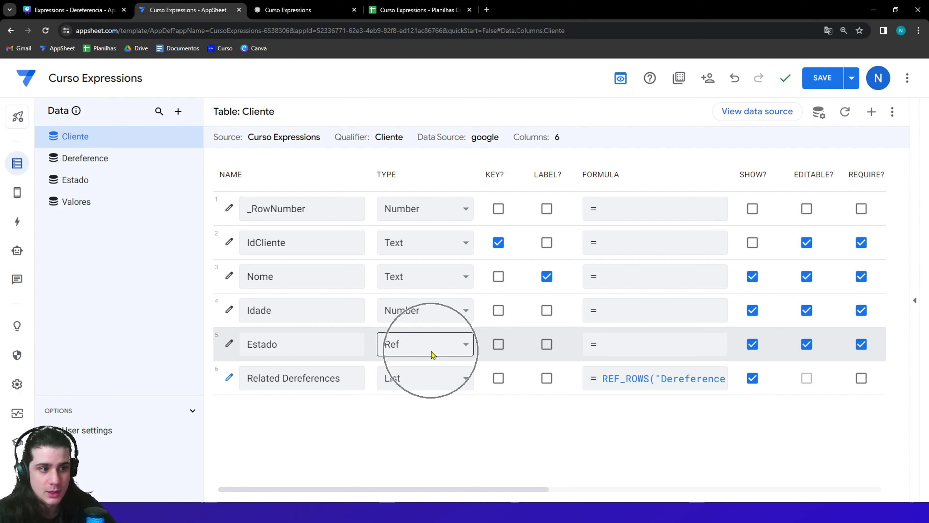
{"action": "left_click", "coordinate": [413, 351]}
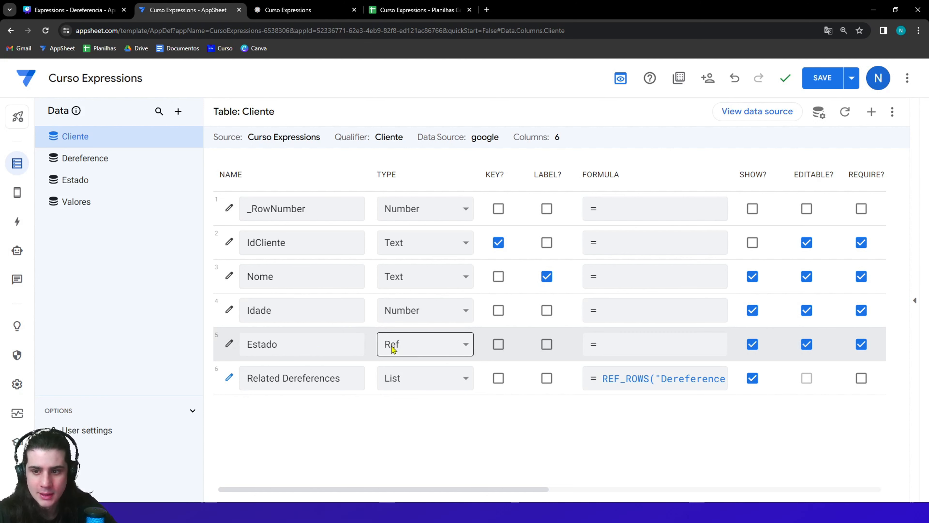
Step: Review the app formula of the Dereference table's Estado column and close it without changes
{"action": "left_click", "coordinate": [130, 165]}
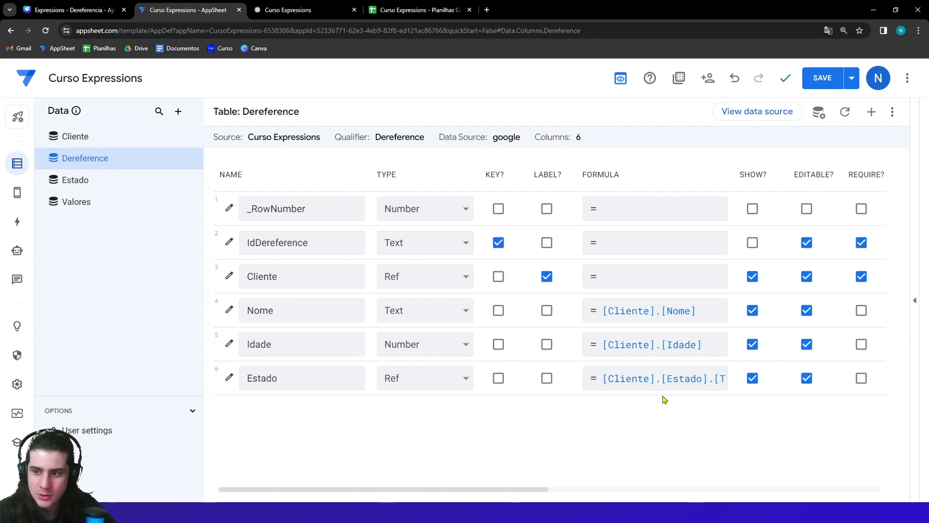
{"action": "left_click", "coordinate": [668, 384]}
{"action": "triple_click", "coordinate": [310, 172]}
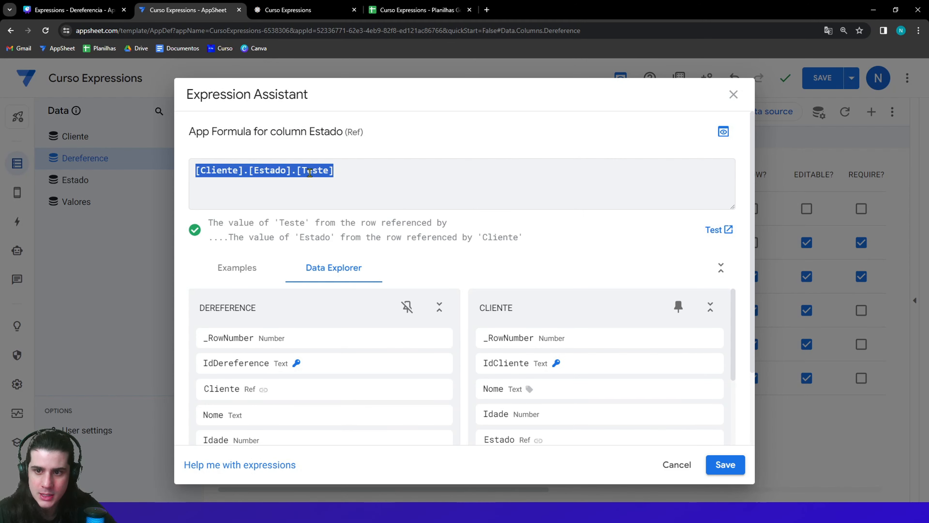
{"action": "left_click", "coordinate": [307, 176]}
{"action": "left_click", "coordinate": [137, 273]}
Step: Check the Teste column in the Estado table and return to the Dereference table
{"action": "left_click", "coordinate": [103, 184]}
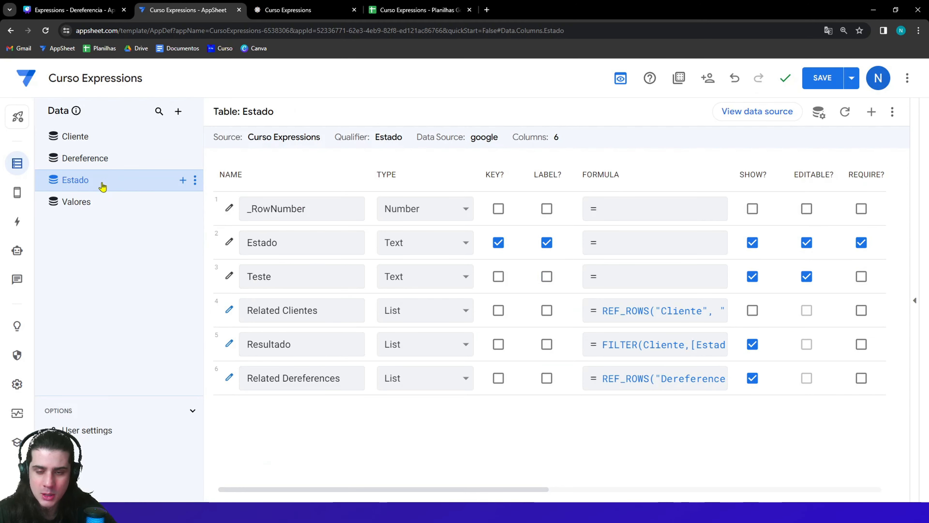
{"action": "left_click_drag", "start_coordinate": [286, 276], "coordinate": [243, 277]}
{"action": "left_click", "coordinate": [112, 161]}
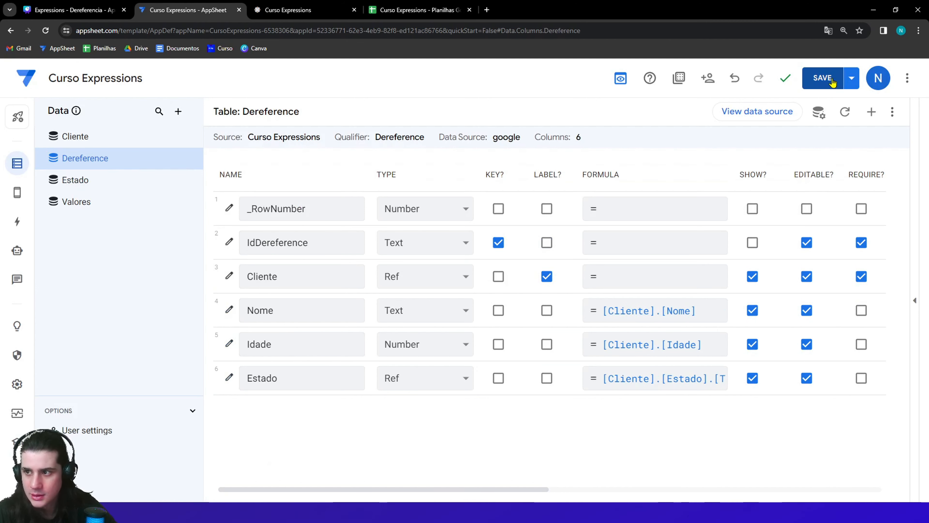
Step: Save the Curso Expressions app and sync the running app
{"action": "left_click", "coordinate": [823, 77]}
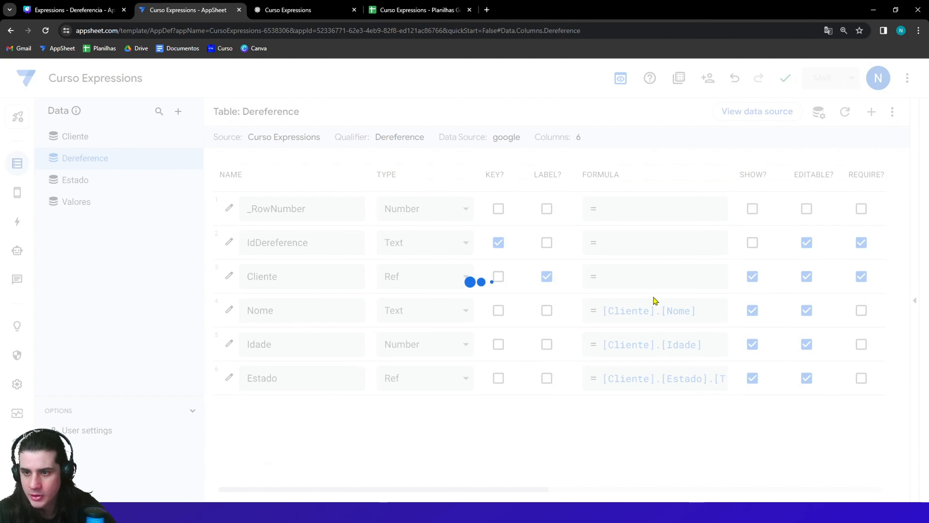
{"action": "left_click", "coordinate": [266, 5]}
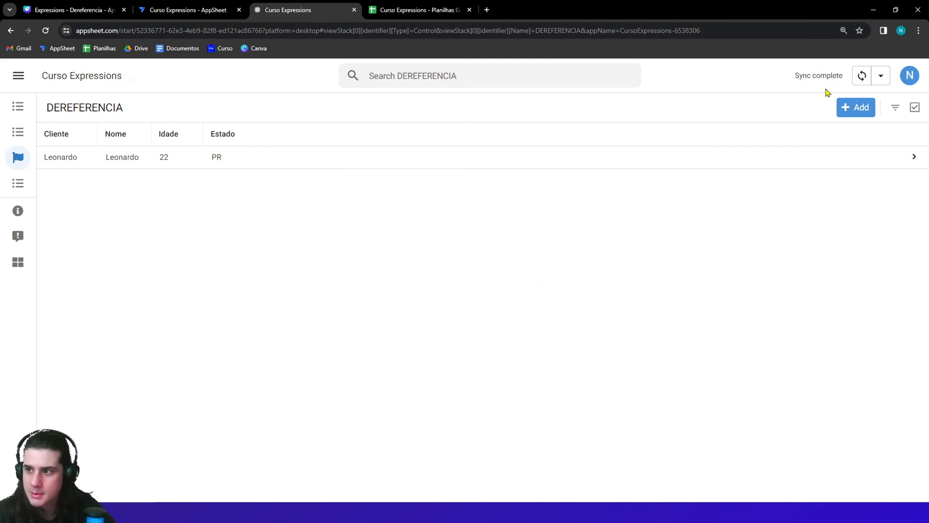
{"action": "left_click", "coordinate": [854, 76]}
Step: In Google Sheets, find a client whose Estado is SP in the Cliente sheet
{"action": "key", "text": "ctrl+Tab"}
{"action": "left_click", "coordinate": [170, 481]}
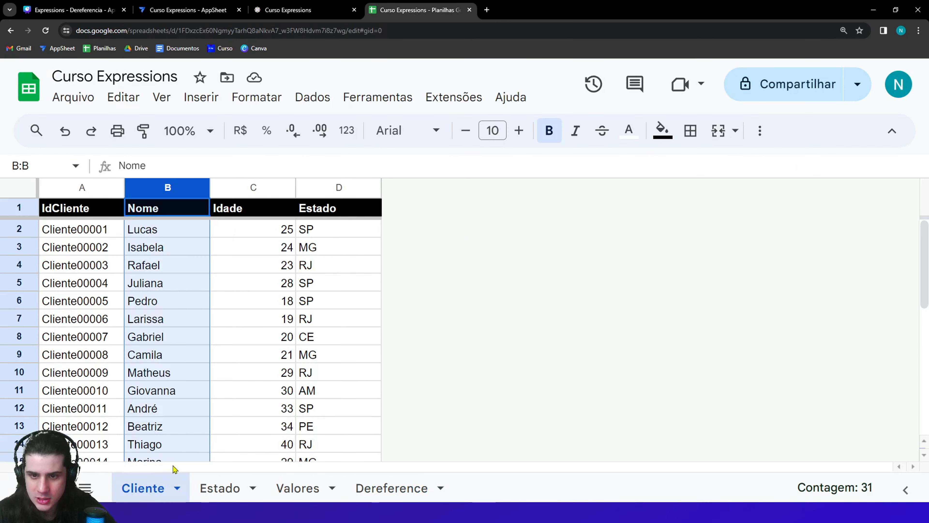
{"action": "left_click", "coordinate": [184, 331]}
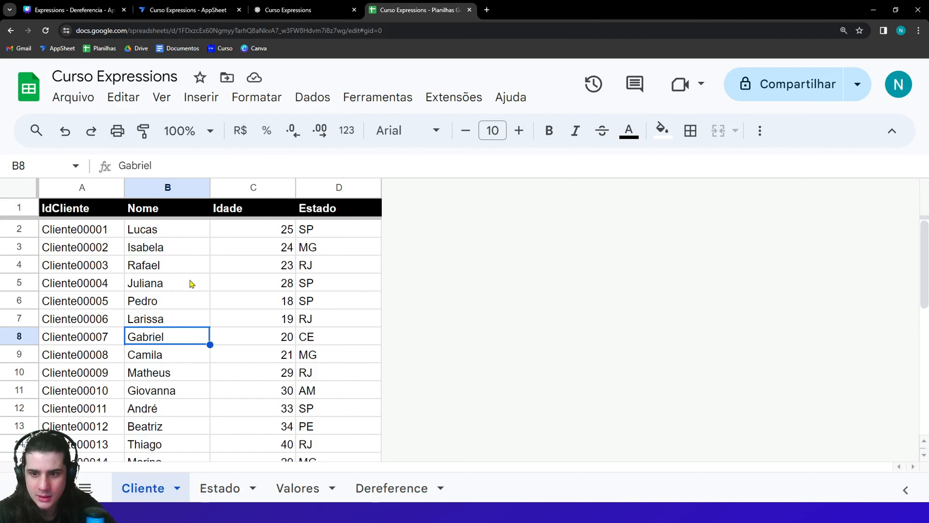
{"action": "left_click_drag", "start_coordinate": [172, 283], "coordinate": [290, 284]}
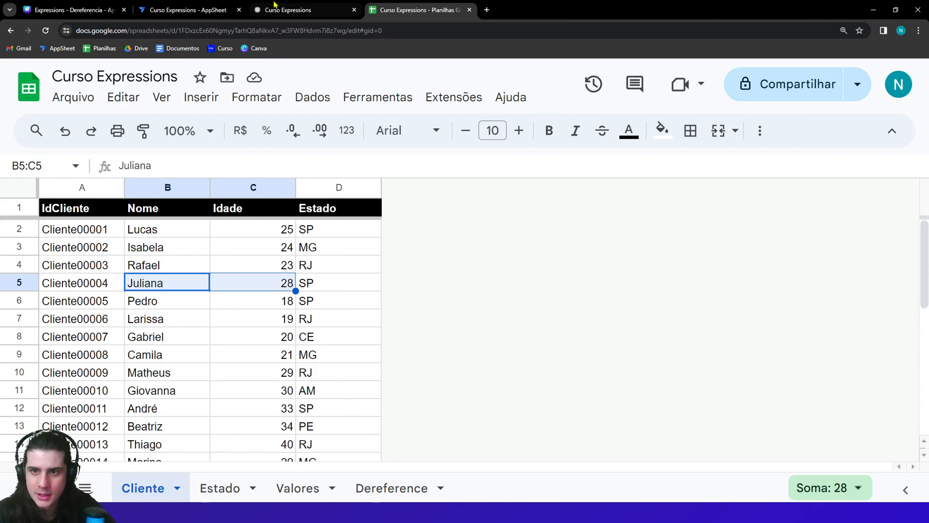
Step: In the running app, add and save a DEREFERENCIA record for the client from Cliente sheet row 5, and check its Estado value
{"action": "key", "text": "ctrl+shift+Tab"}
{"action": "left_click", "coordinate": [862, 110]}
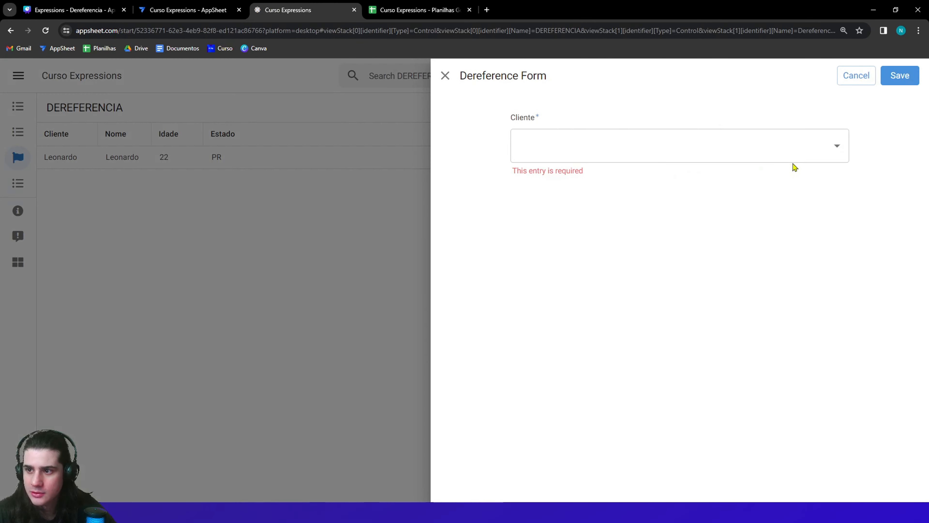
{"action": "type", "text": "J"}
{"action": "key", "text": "Caps_Lock"}
{"action": "type", "text": "ul"}
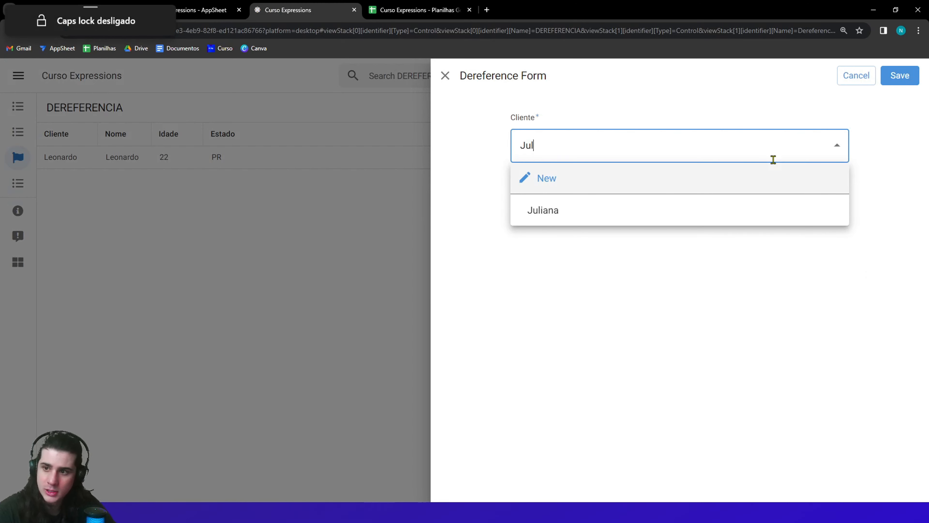
{"action": "type", "text": "iana"}
{"action": "left_click", "coordinate": [535, 210]}
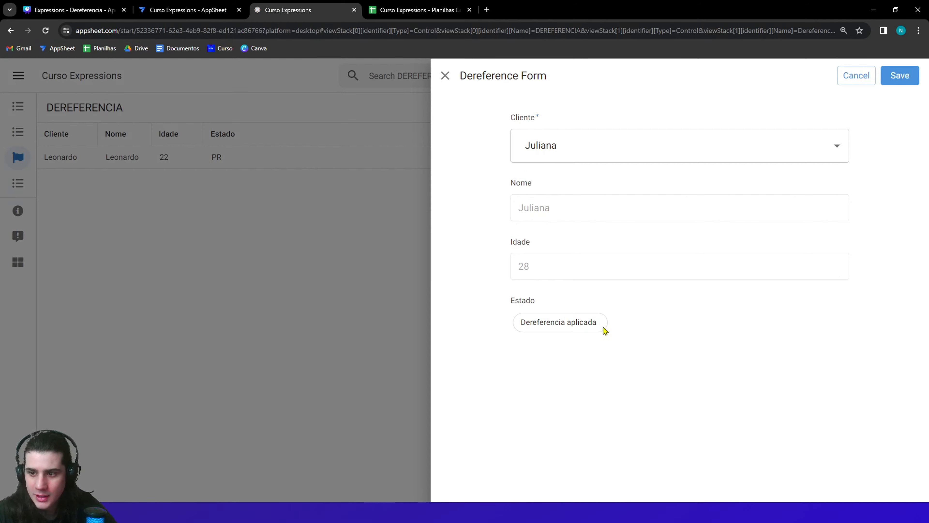
{"action": "left_click", "coordinate": [899, 75]}
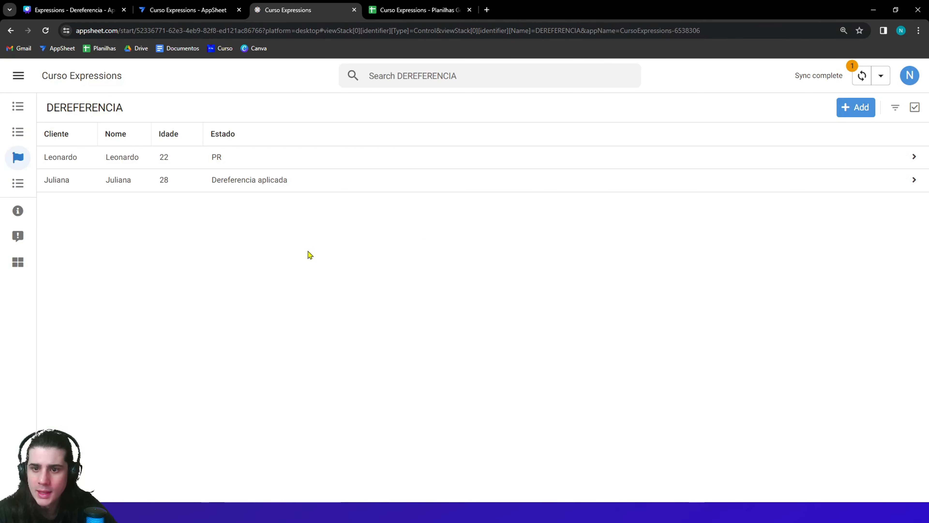
{"action": "left_click", "coordinate": [214, 185]}
{"action": "left_click", "coordinate": [284, 182]}
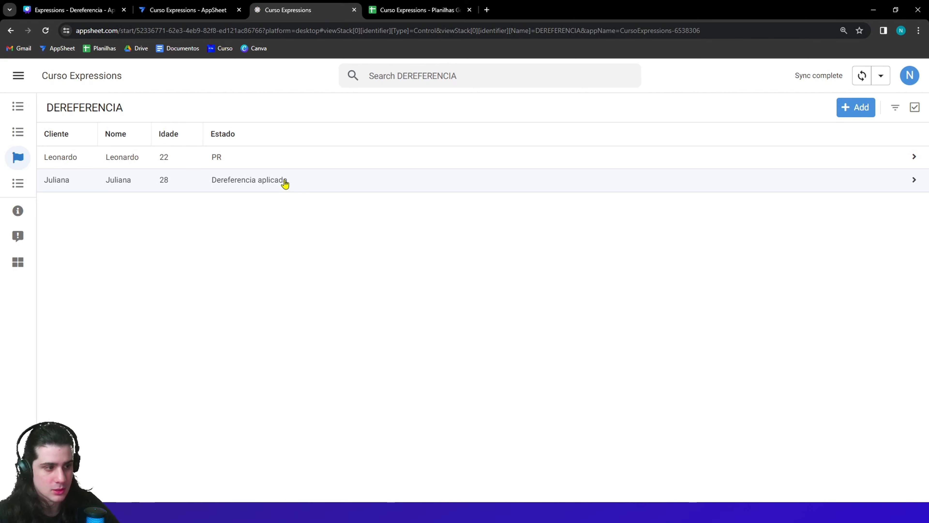
Step: In the AppSheet editor, examine the Estado and Teste columns of the Estado table
{"action": "left_click", "coordinate": [226, 6]}
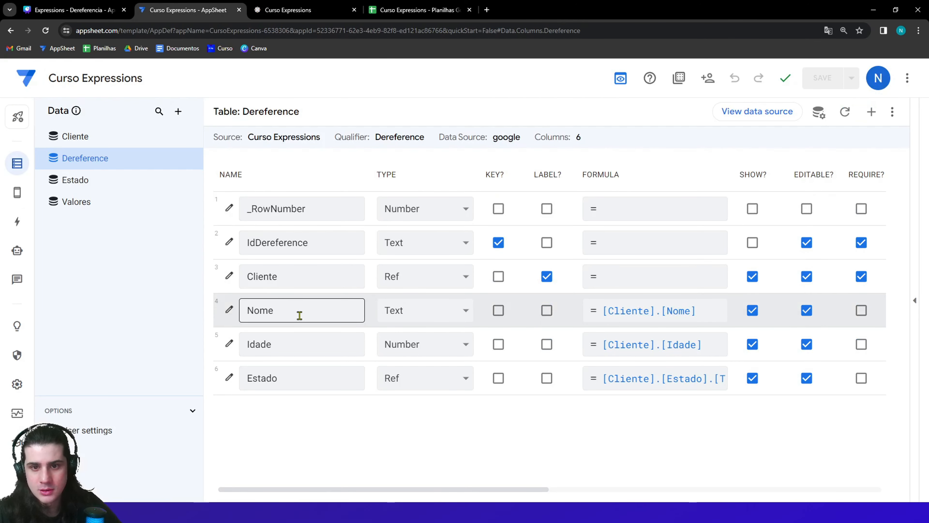
{"action": "left_click", "coordinate": [109, 193]}
{"action": "left_click", "coordinate": [293, 252]}
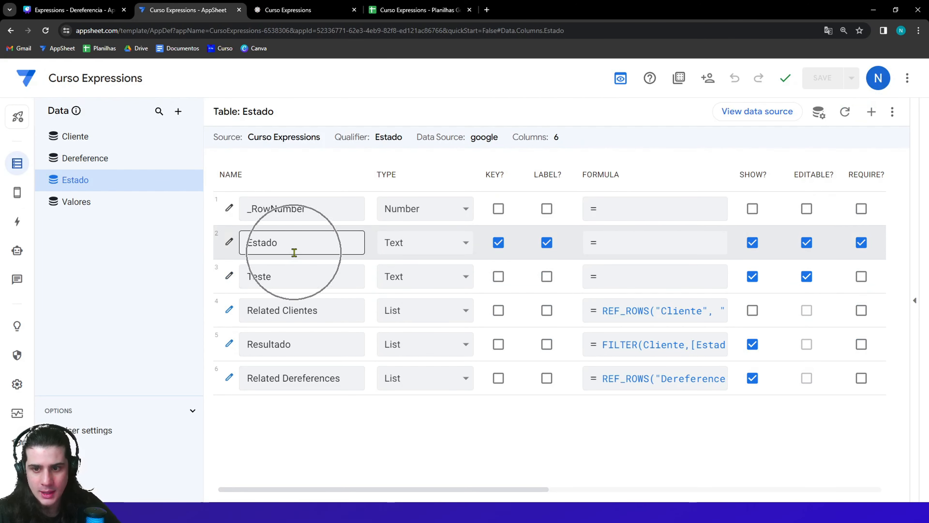
{"action": "left_click", "coordinate": [292, 272]}
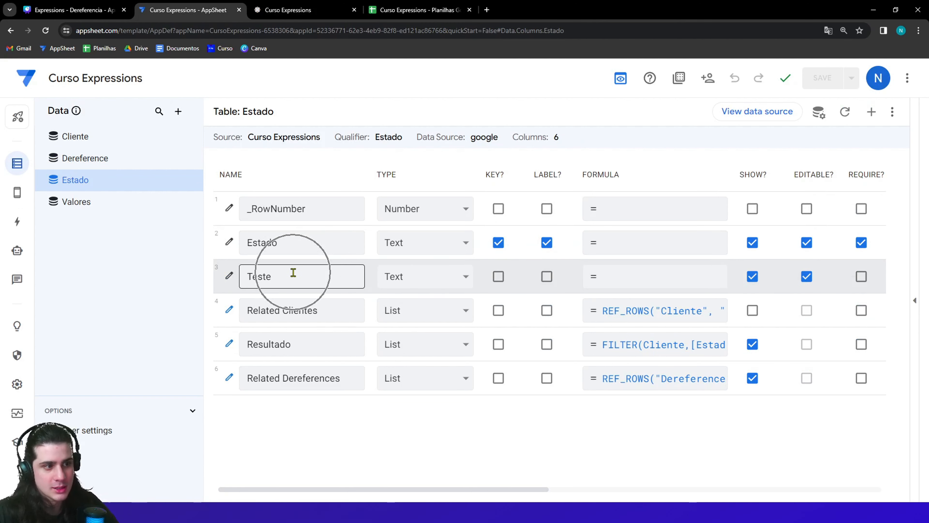
Step: In Google Sheets, check the Teste value for SP in the Estado sheet and return to the app's DEREFERENCIA view to compare
{"action": "key", "text": "ctrl+Tab"}
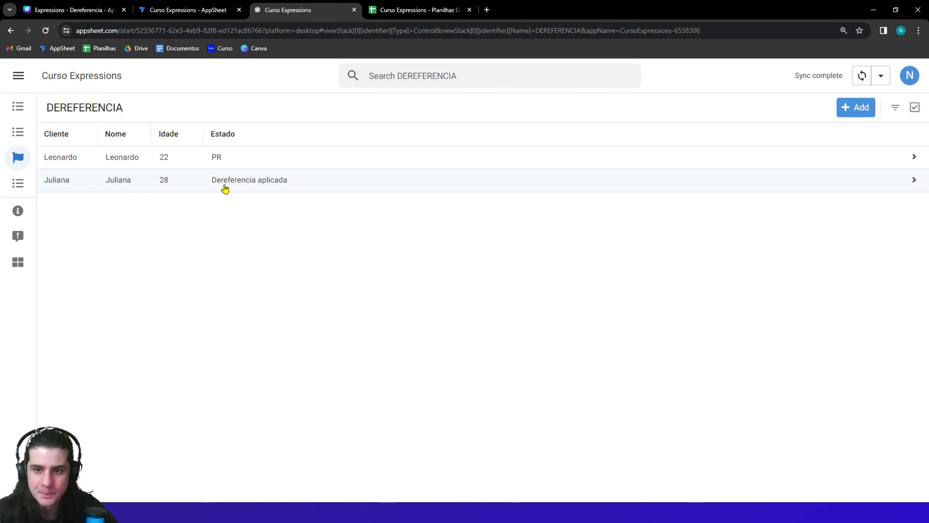
{"action": "key", "text": "ctrl+Tab"}
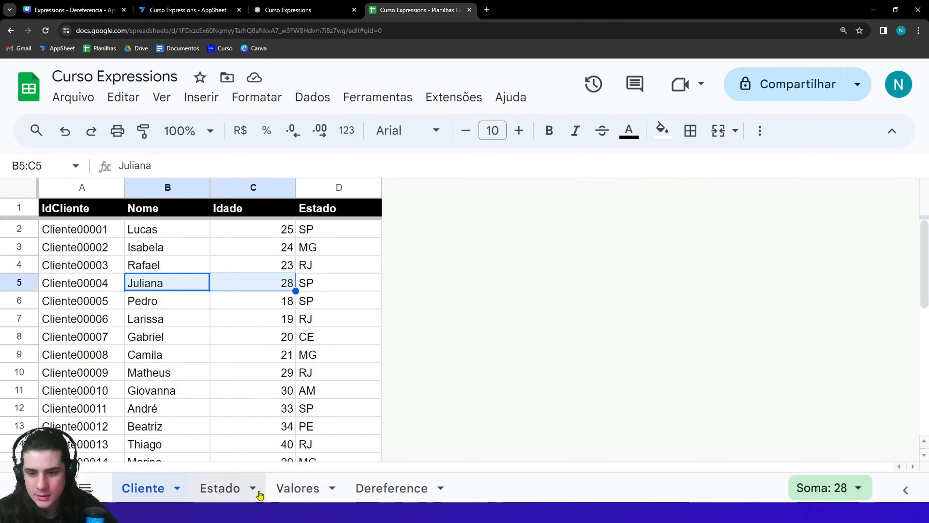
{"action": "left_click", "coordinate": [226, 489]}
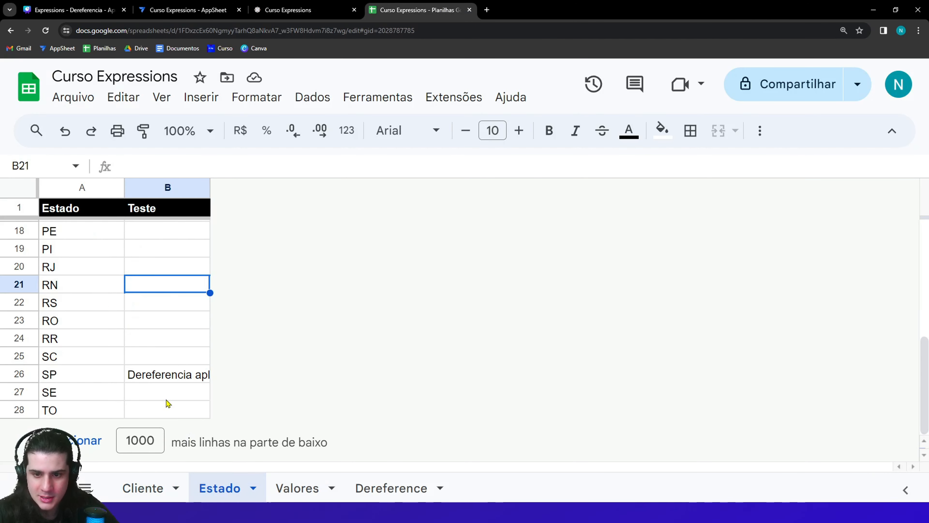
{"action": "scroll", "coordinate": [166, 403], "scroll_direction": "up", "scroll_amount": 5}
{"action": "left_click_drag", "start_coordinate": [133, 228], "coordinate": [149, 441]}
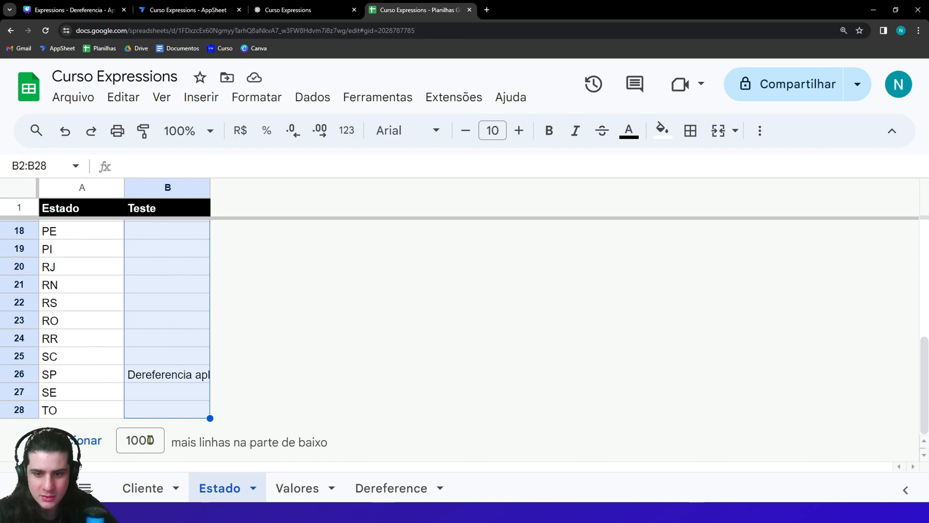
{"action": "left_click", "coordinate": [140, 380]}
{"action": "left_click", "coordinate": [113, 382]}
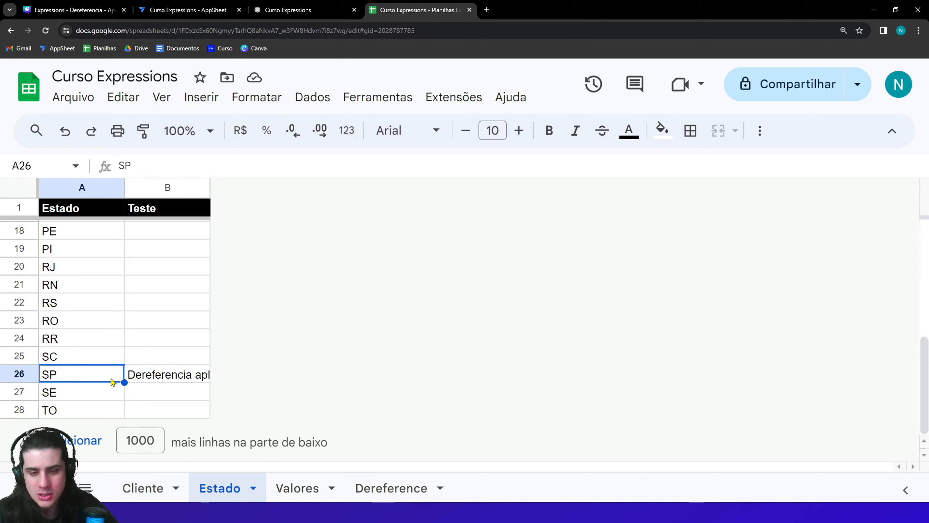
{"action": "left_click", "coordinate": [136, 377]}
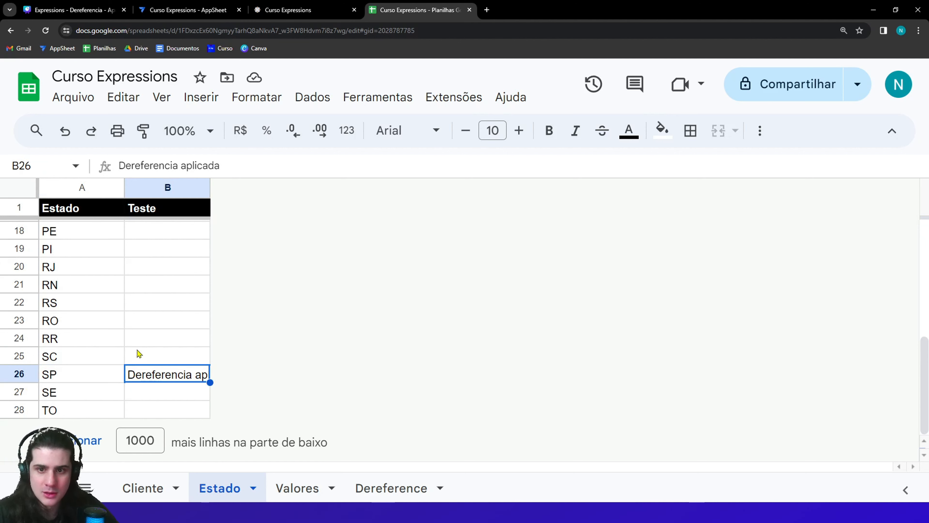
{"action": "left_click_drag", "start_coordinate": [125, 164], "coordinate": [247, 164]}
{"action": "left_click", "coordinate": [241, 161]}
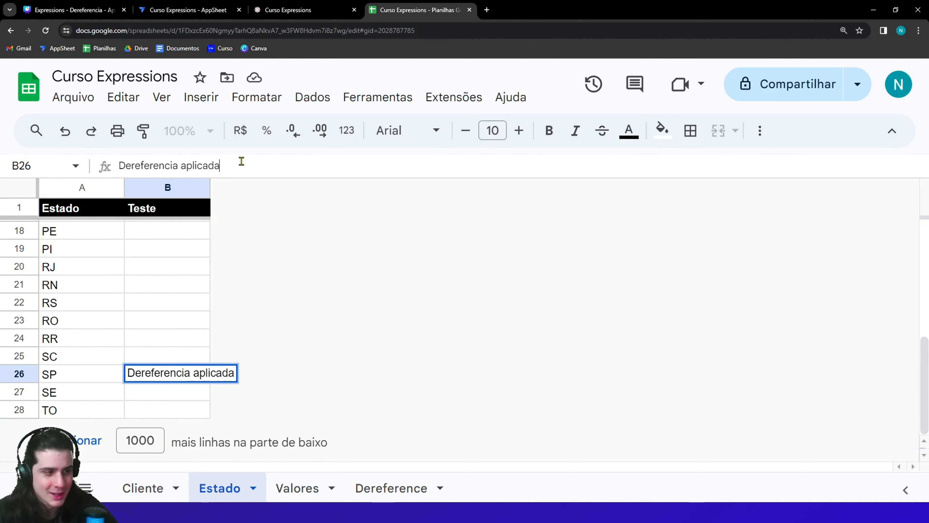
{"action": "left_click", "coordinate": [286, 5]}
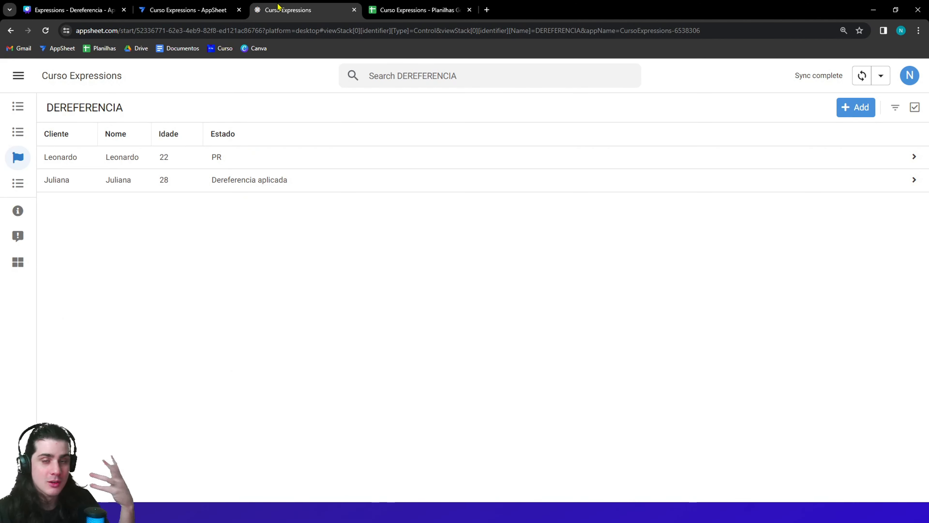